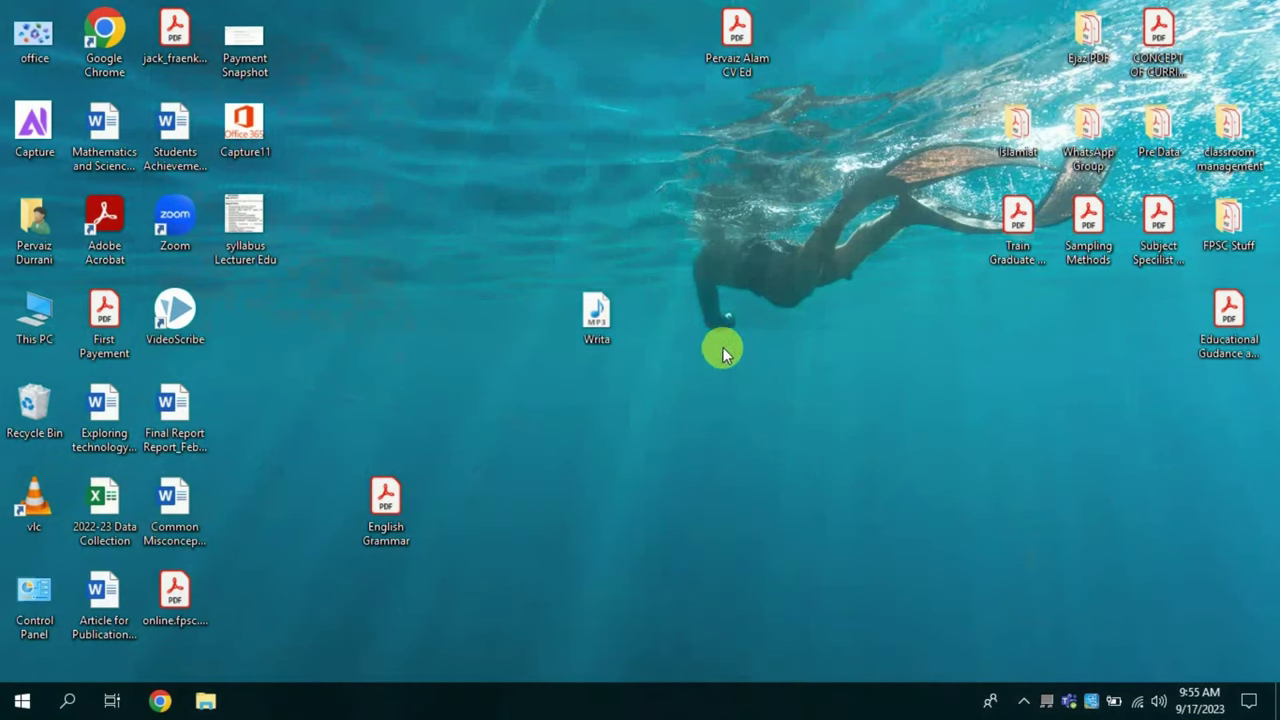
pyautogui.doubleClick(590, 320)
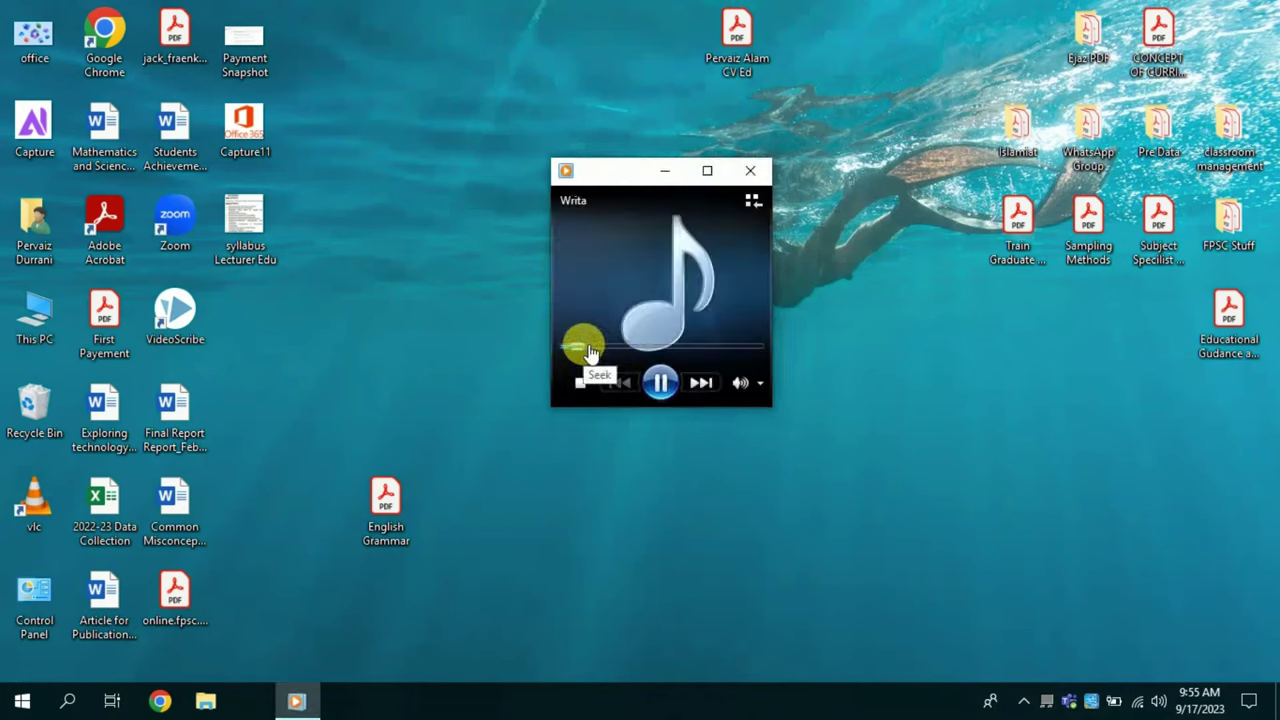
pyautogui.moveTo(590, 352); pyautogui.dragTo(683, 355)
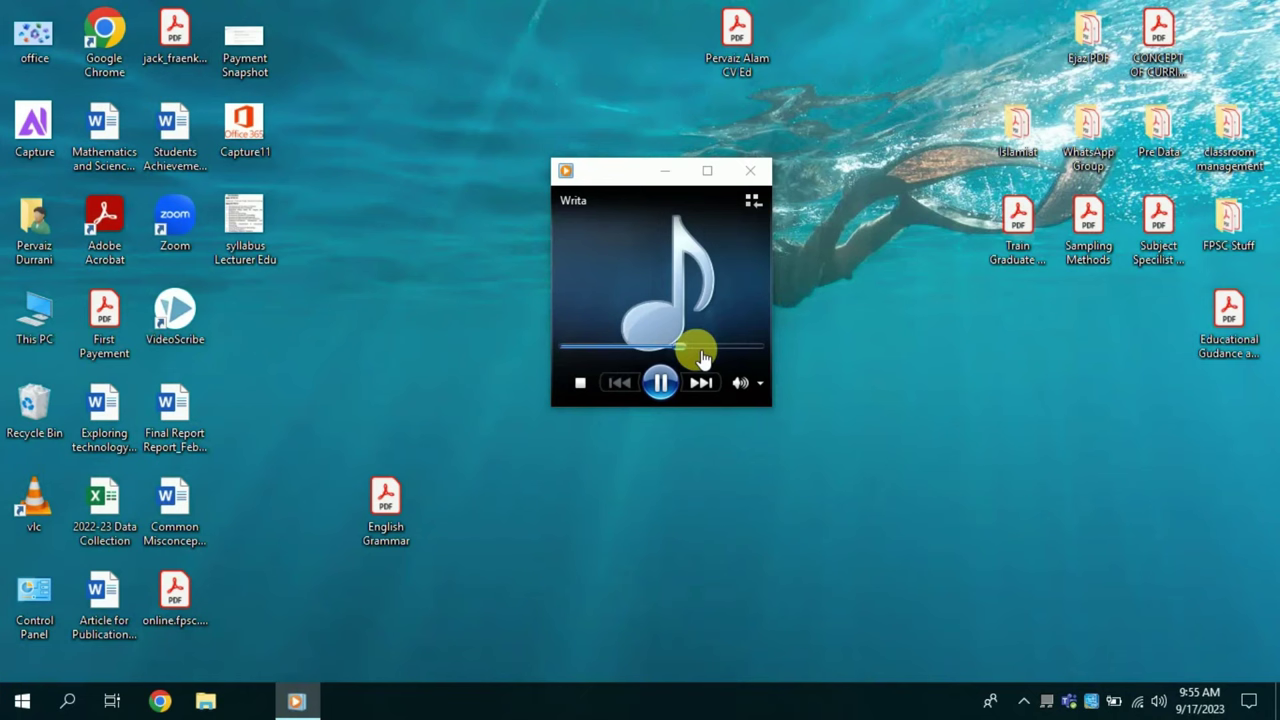
pyautogui.click(637, 348)
pyautogui.click(660, 382)
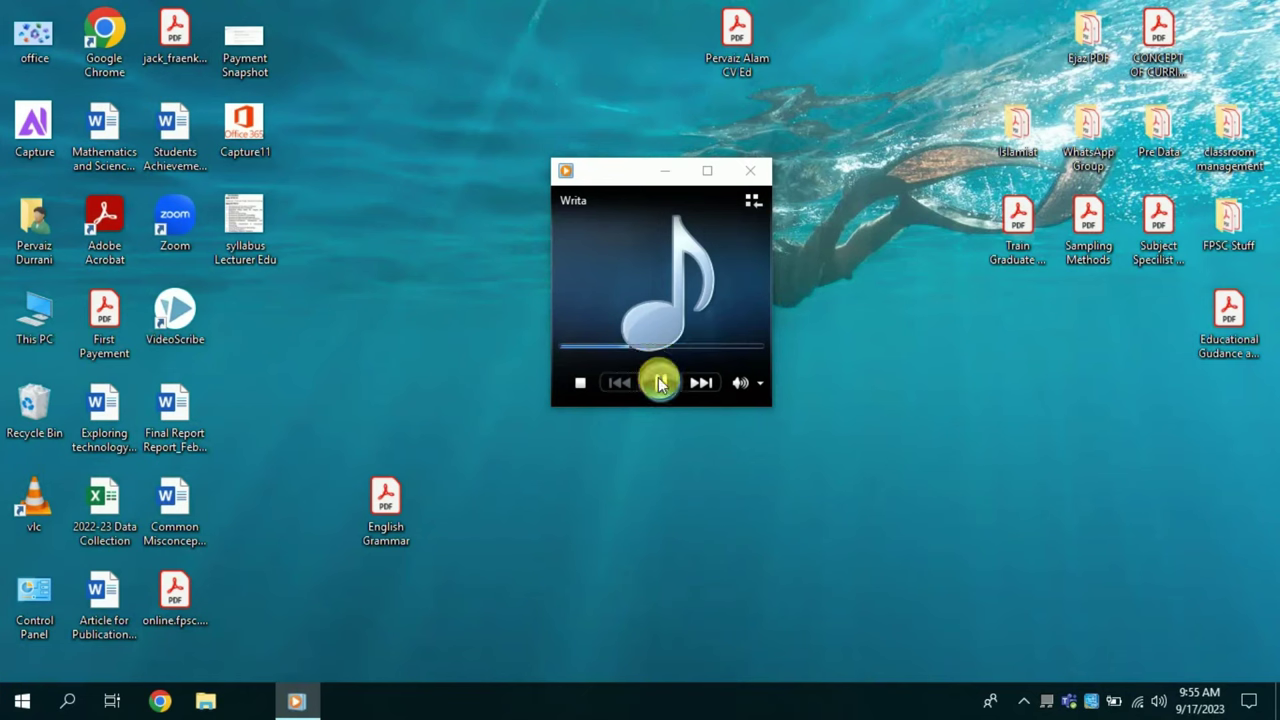
pyautogui.click(748, 172)
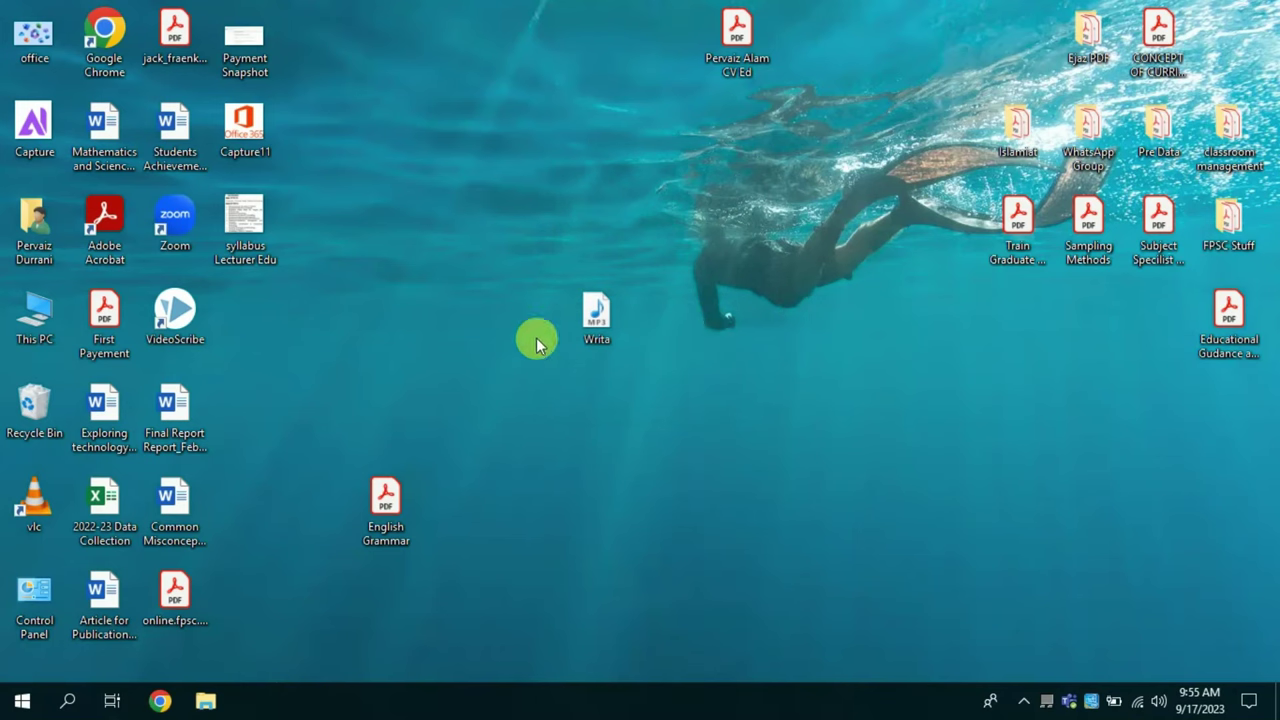
# Search Google for 'aiwrita' to list the AIWrita free AI writer site.
pyautogui.click(592, 318)
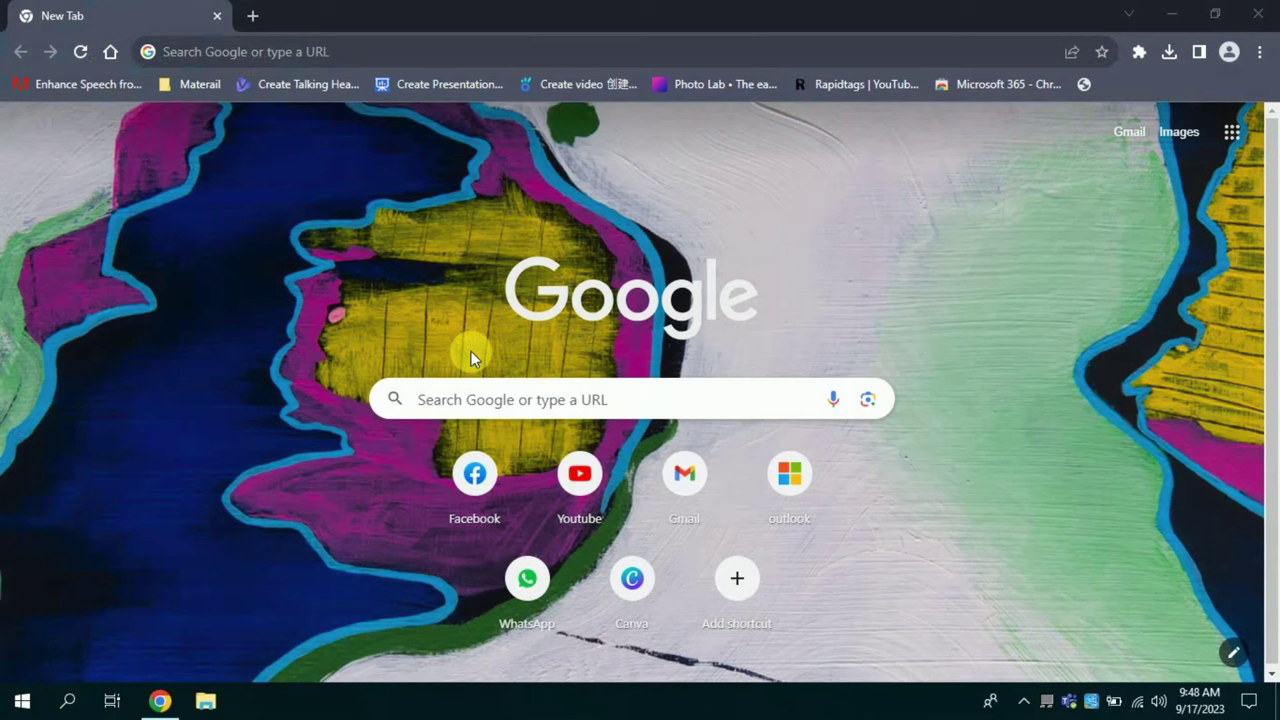
pyautogui.click(497, 402)
pyautogui.write('aiwrita')
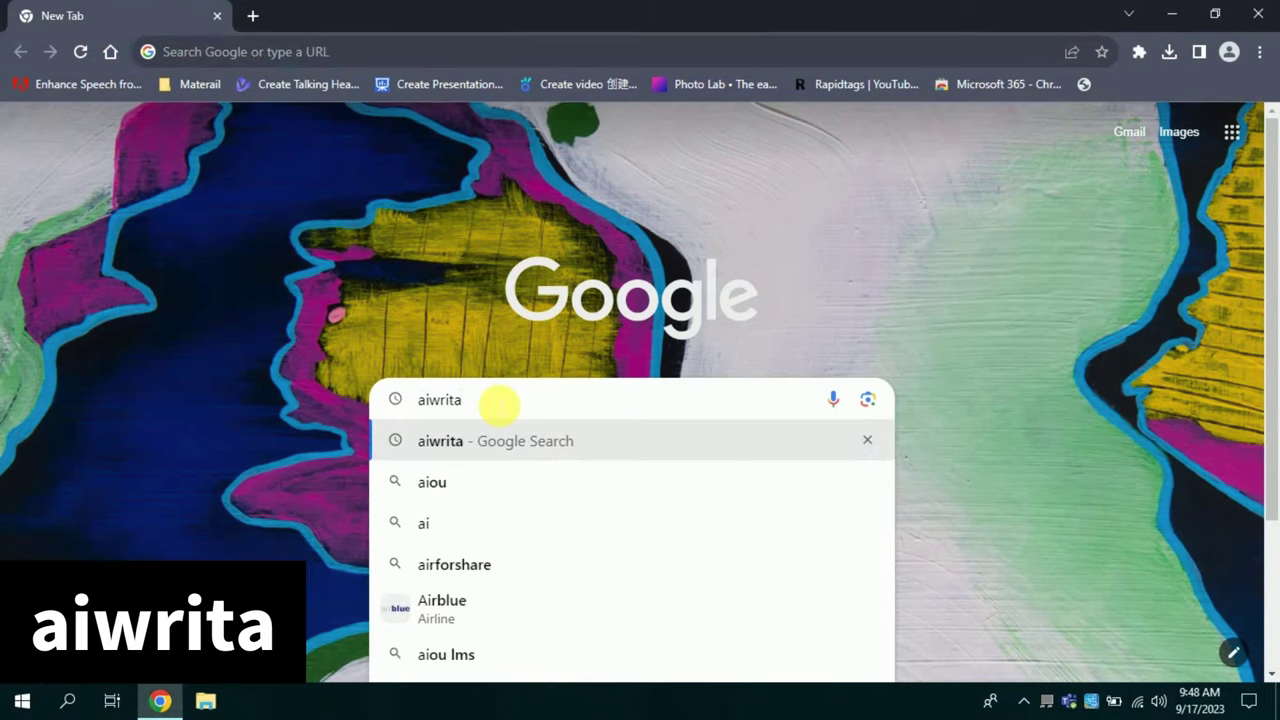
pyautogui.press('Return')
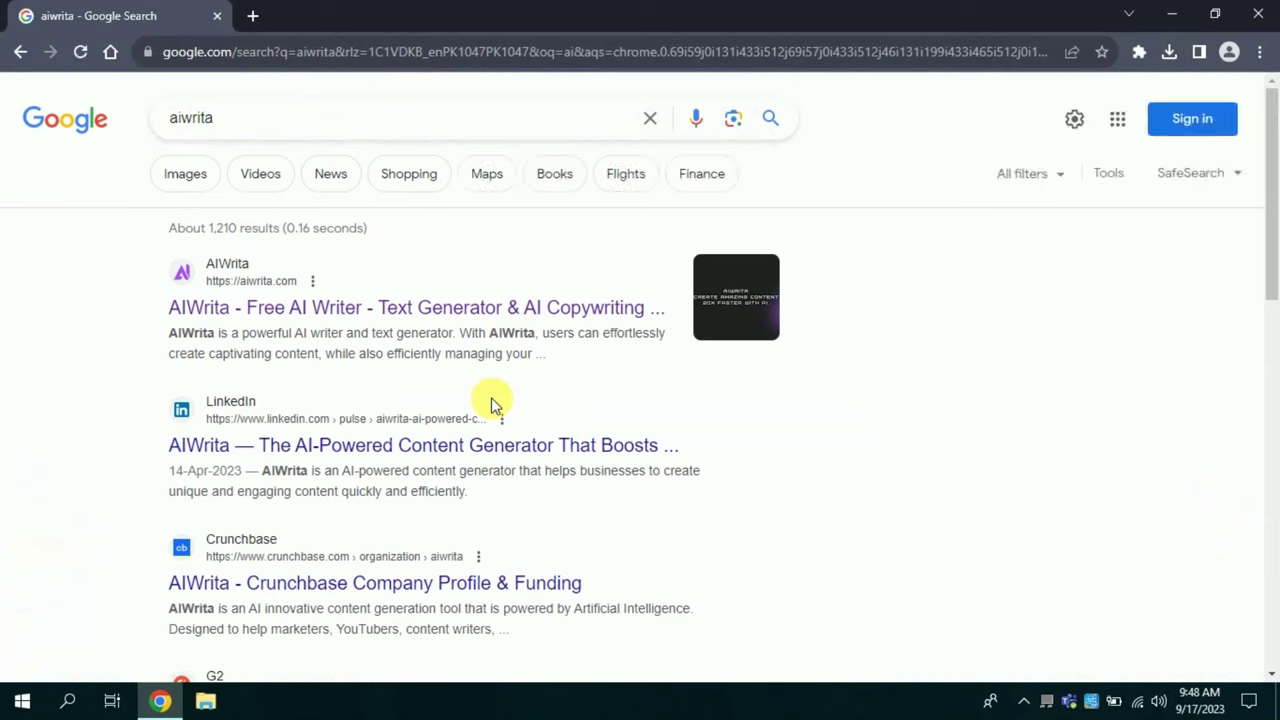
# Open the aiwrita.com result and view the AI-Powered Content Generator home page.
pyautogui.click(343, 310)
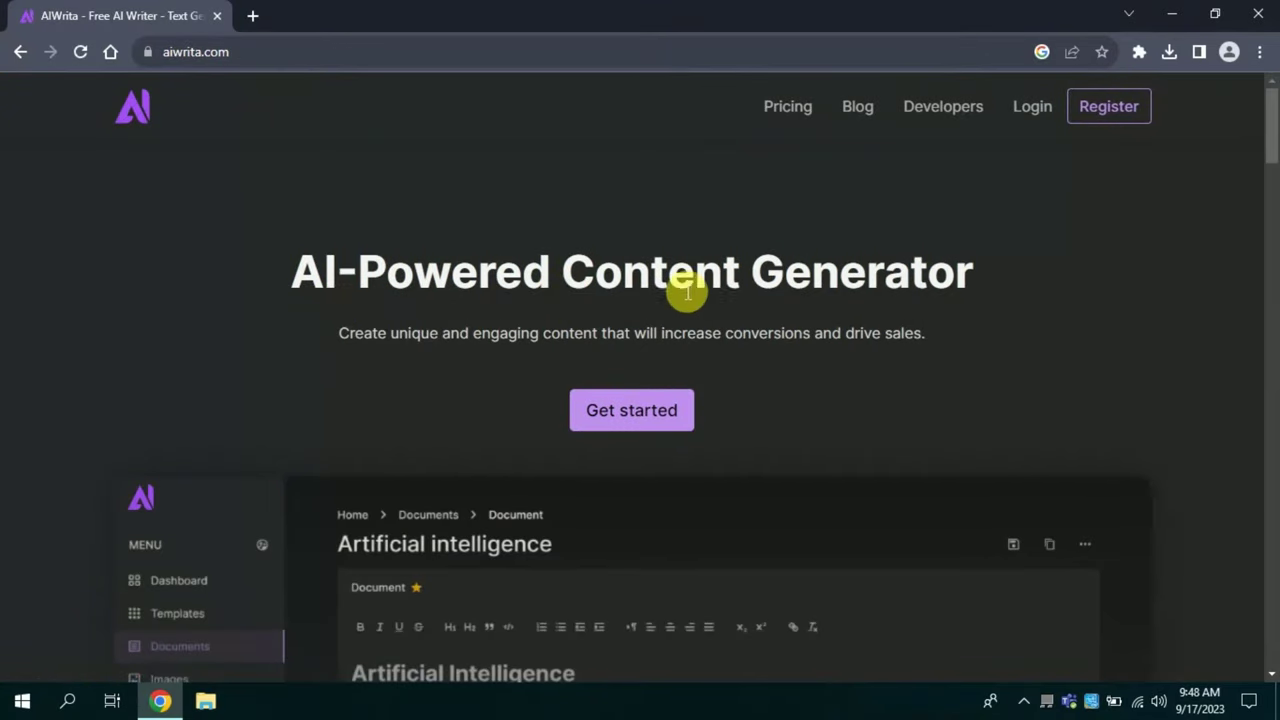
pyautogui.moveTo(1271, 134)
pyautogui.mouseDown()
pyautogui.moveTo(1270, 500)
pyautogui.moveTo(1272, 133)
pyautogui.mouseUp()
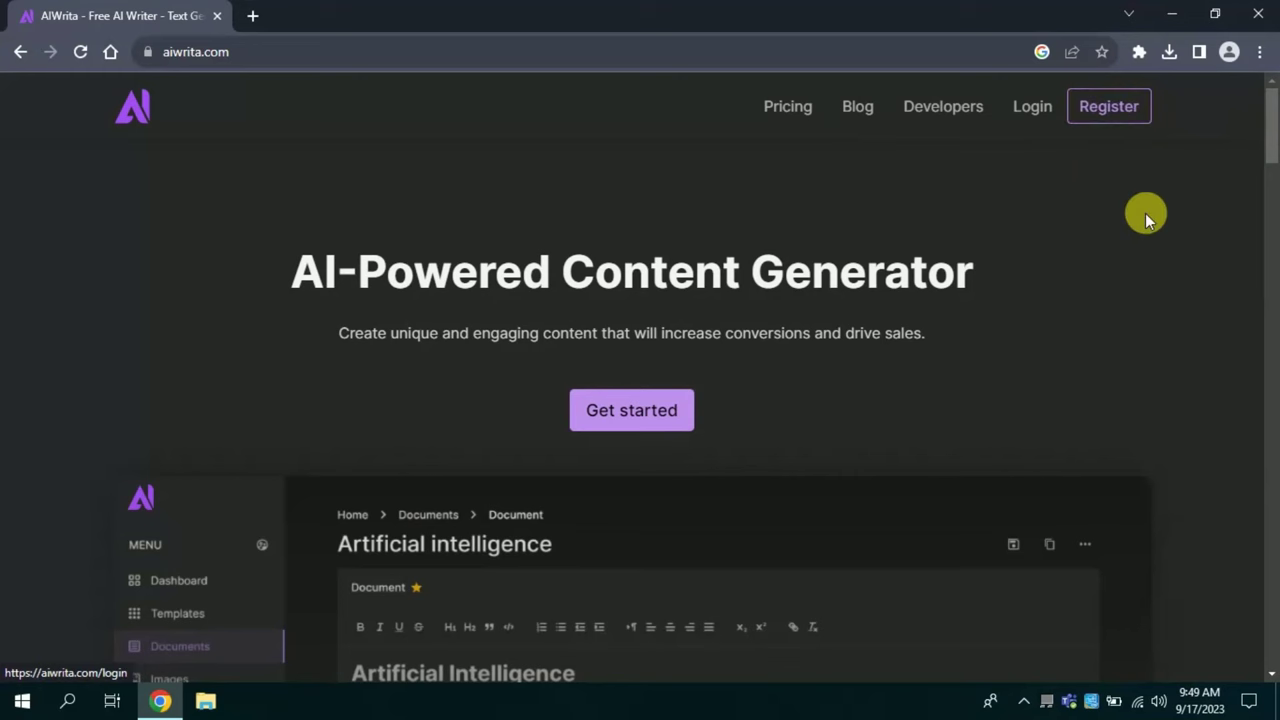
# Log in to AIWrita with the saved email suggestion and the account password.
pyautogui.click(1035, 112)
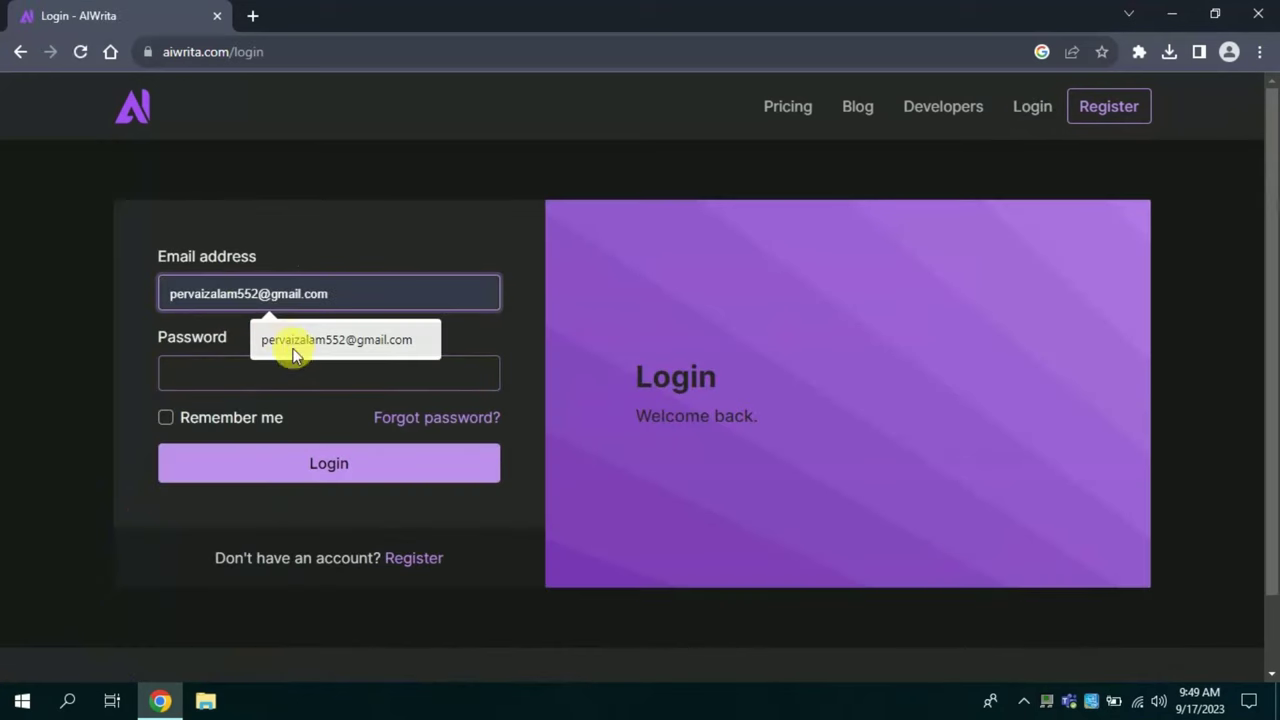
pyautogui.click(297, 353)
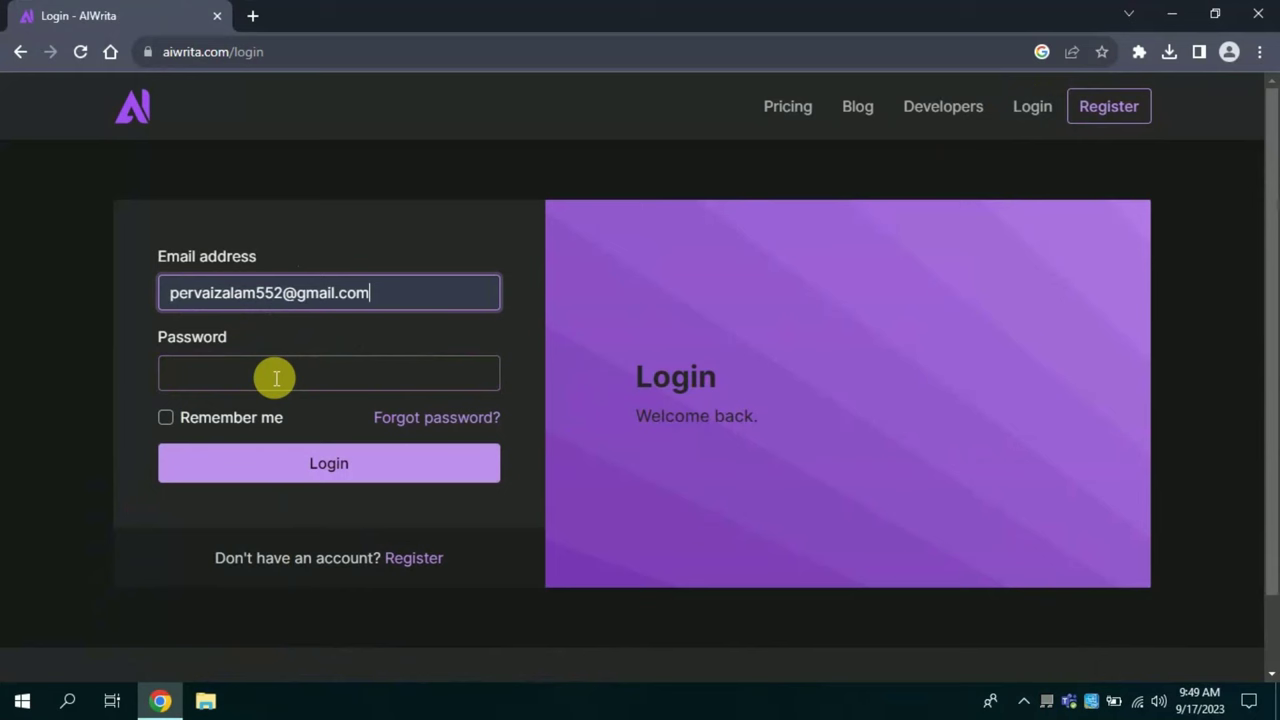
pyautogui.click(275, 376)
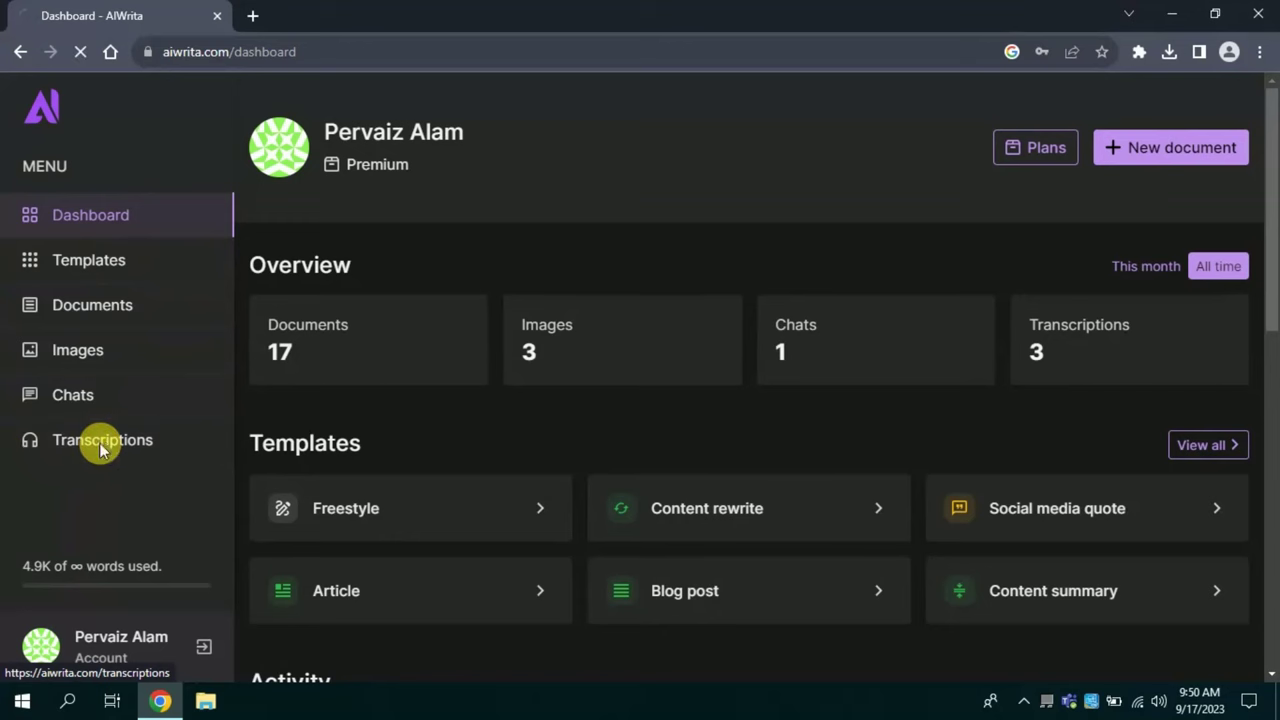
# Start a new transcription and enter 'ai writa' as its name.
pyautogui.scroll(-1, 1266, 380)
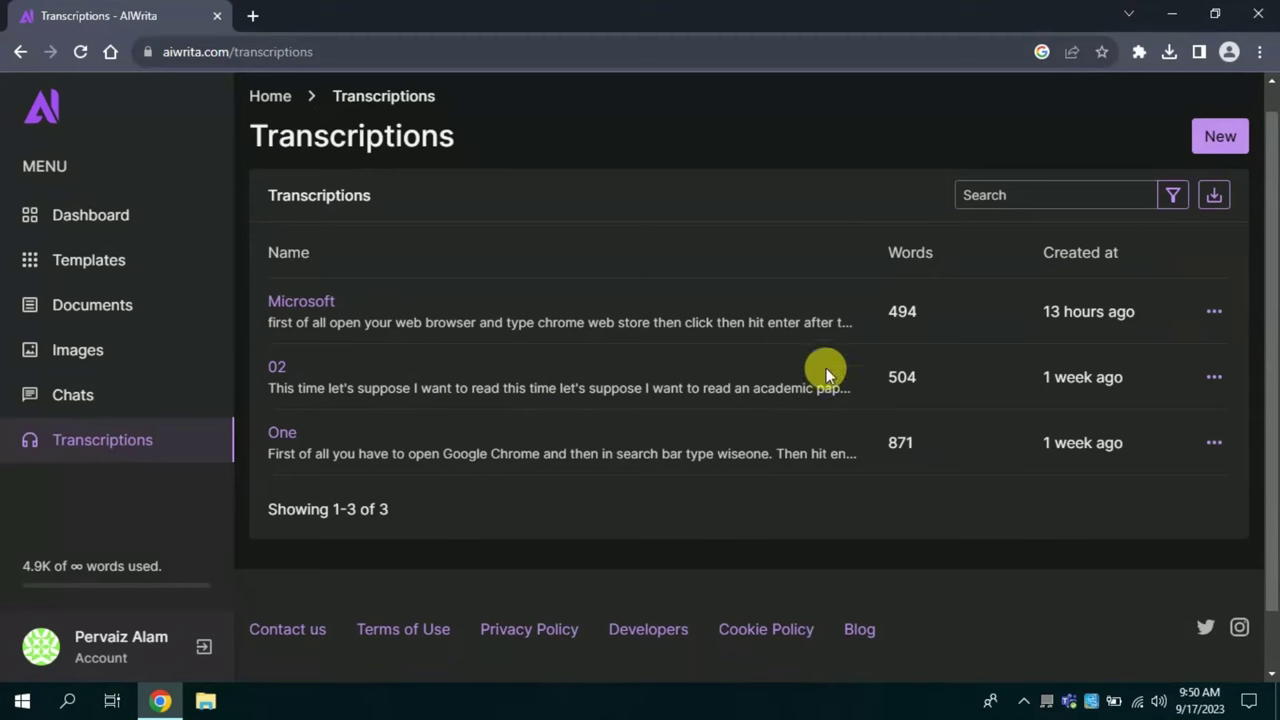
pyautogui.moveTo(1269, 443); pyautogui.dragTo(1272, 395)
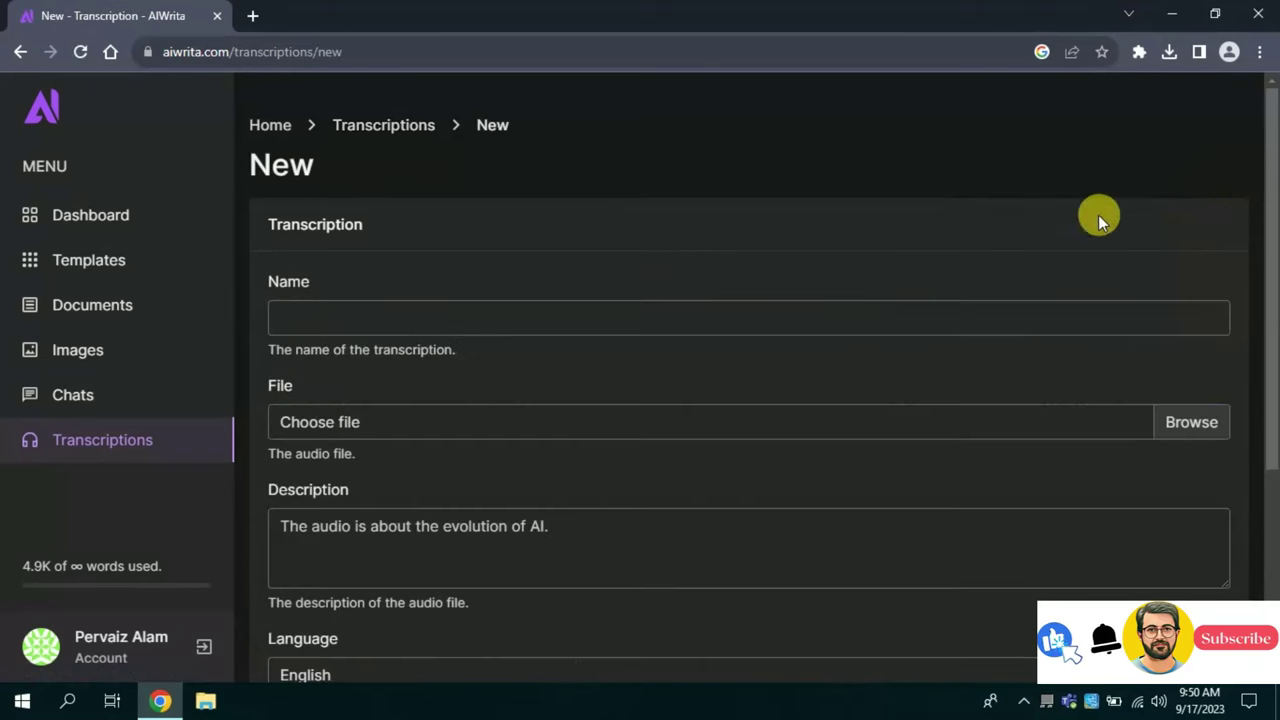
pyautogui.click(344, 320)
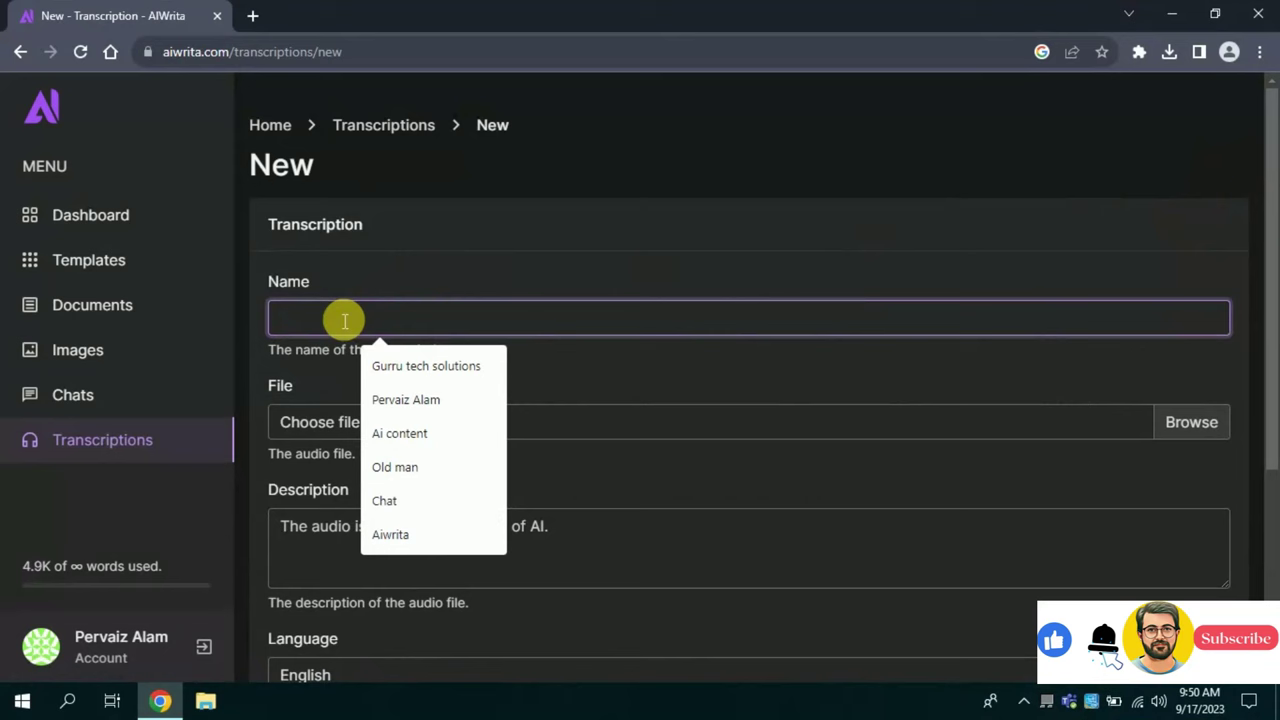
pyautogui.write('a')
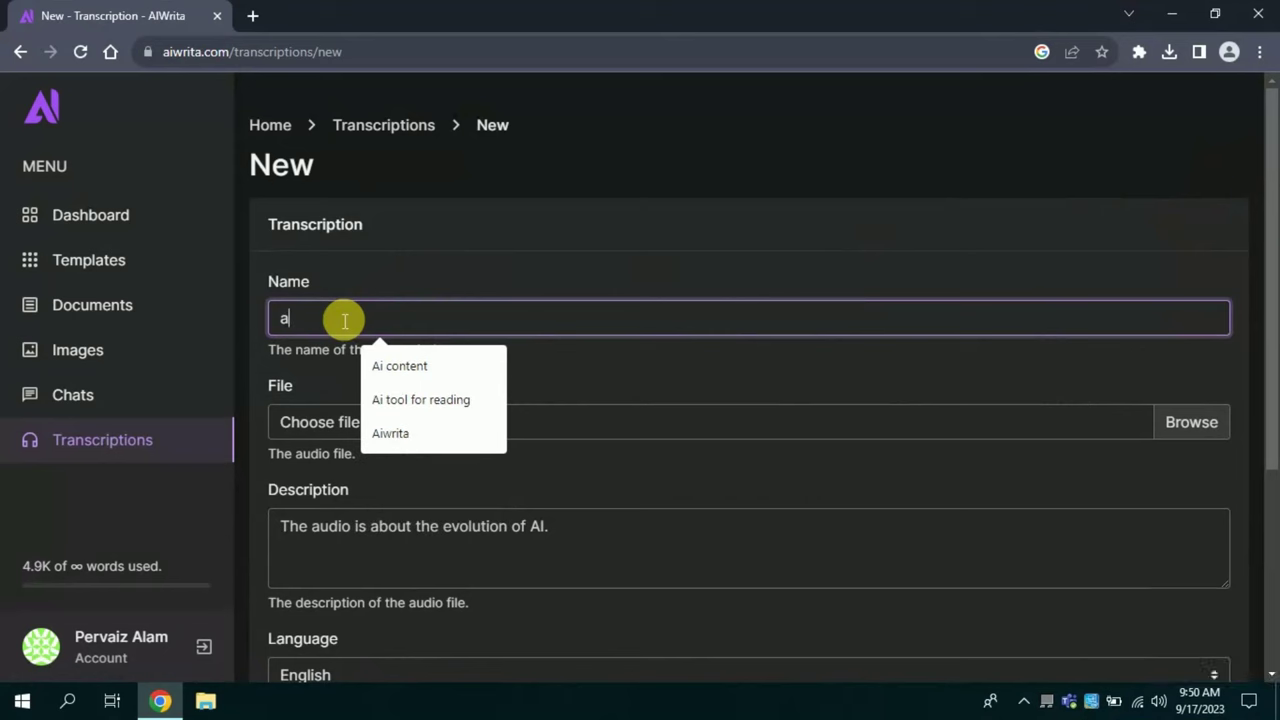
pyautogui.write('i writa')
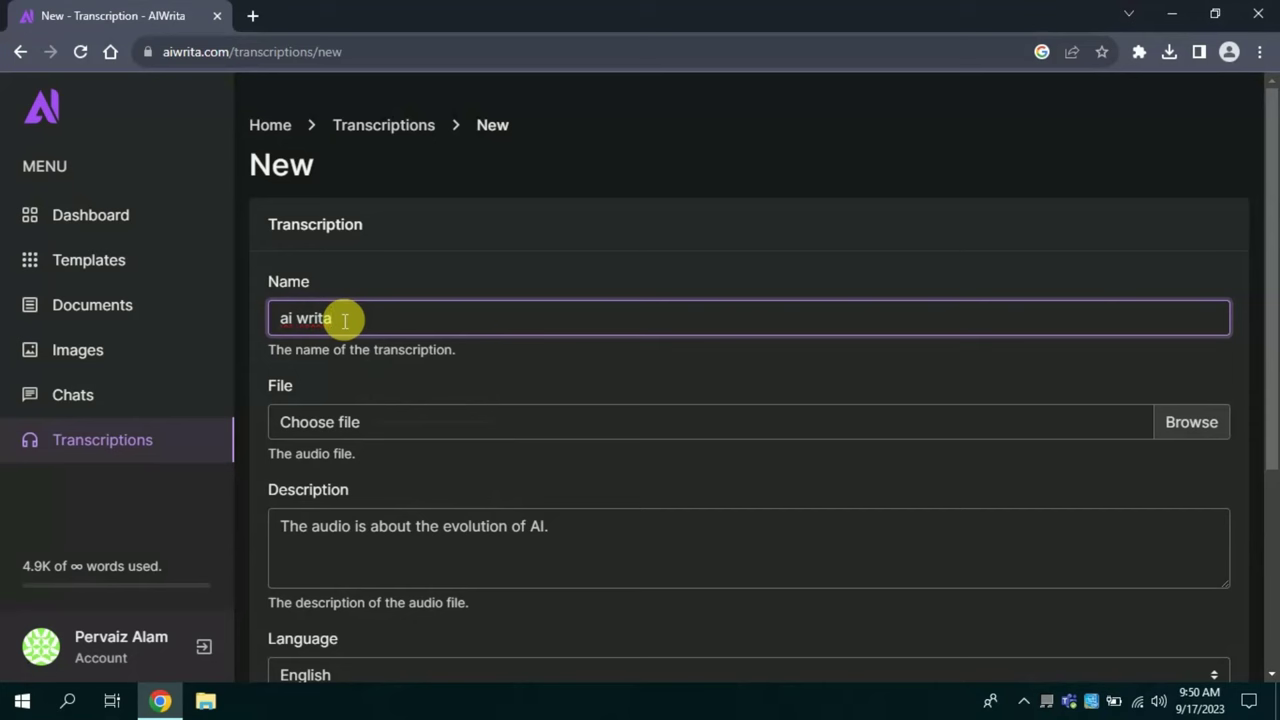
pyautogui.click(1180, 428)
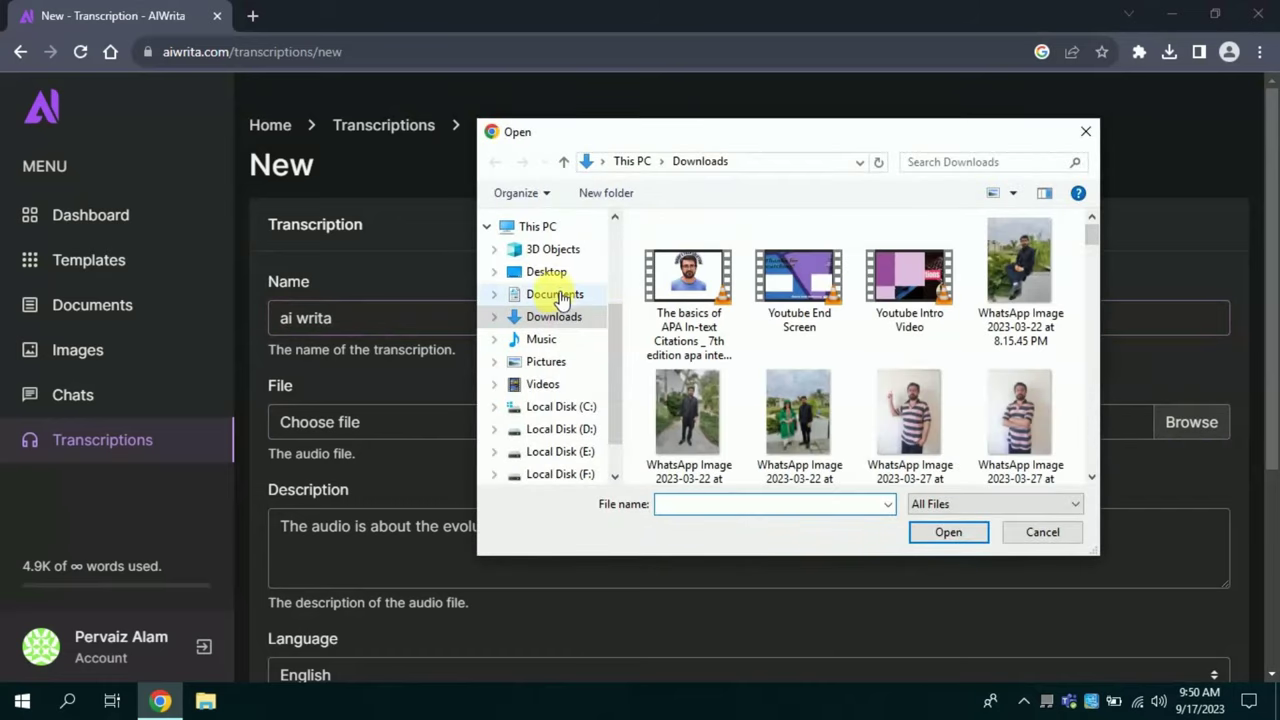
pyautogui.click(555, 271)
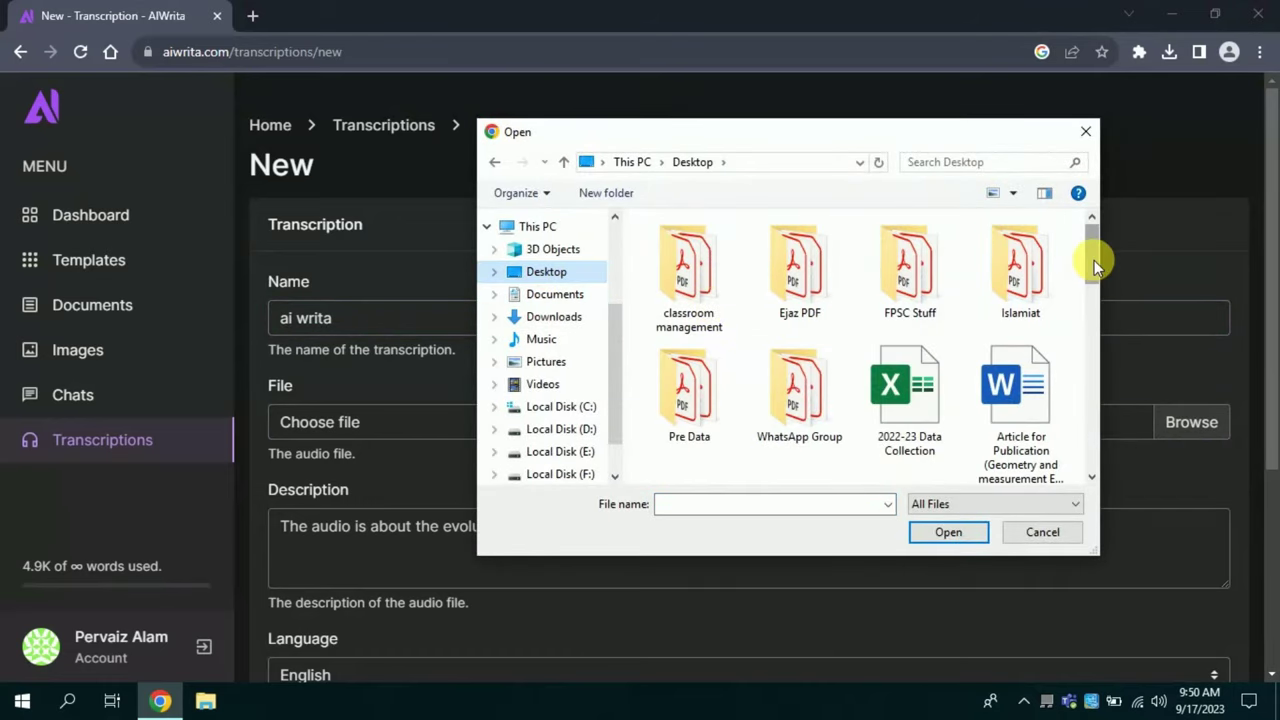
pyautogui.moveTo(1094, 260); pyautogui.dragTo(1090, 450)
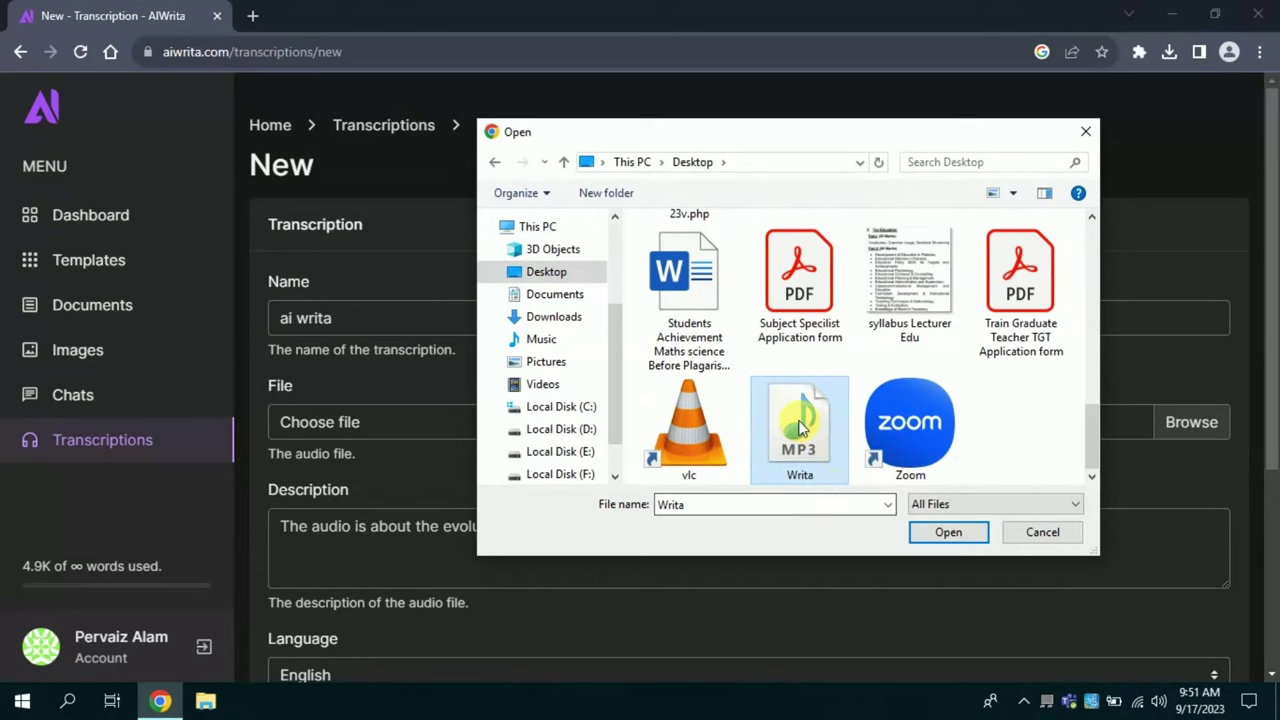
pyautogui.press('Escape')
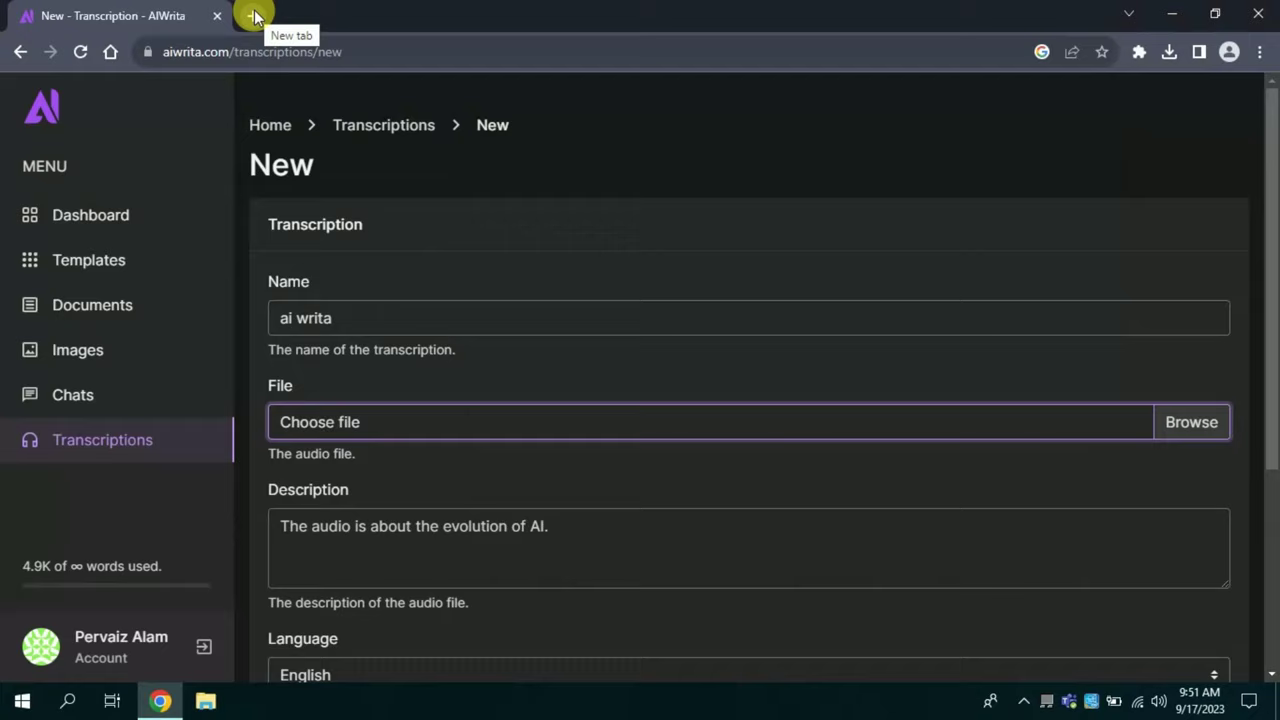
# Search Google in a new tab for 'convert audio into mp3'.
pyautogui.click(255, 15)
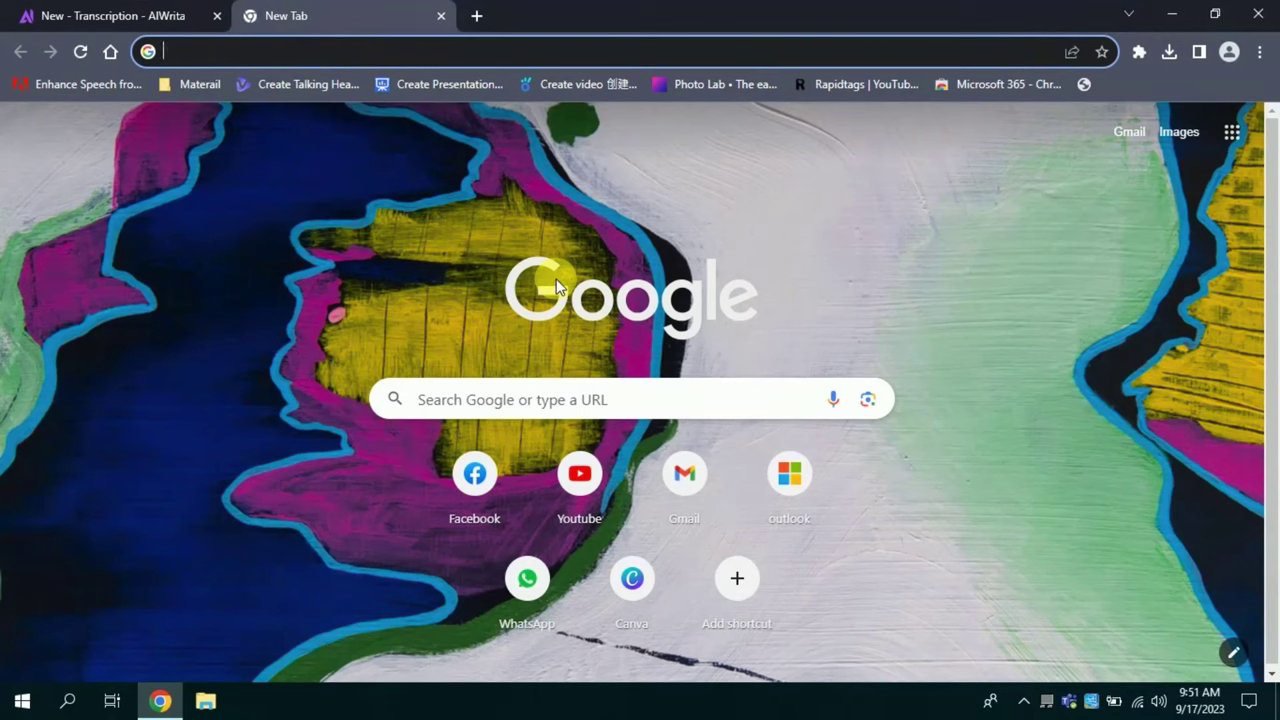
pyautogui.click(527, 400)
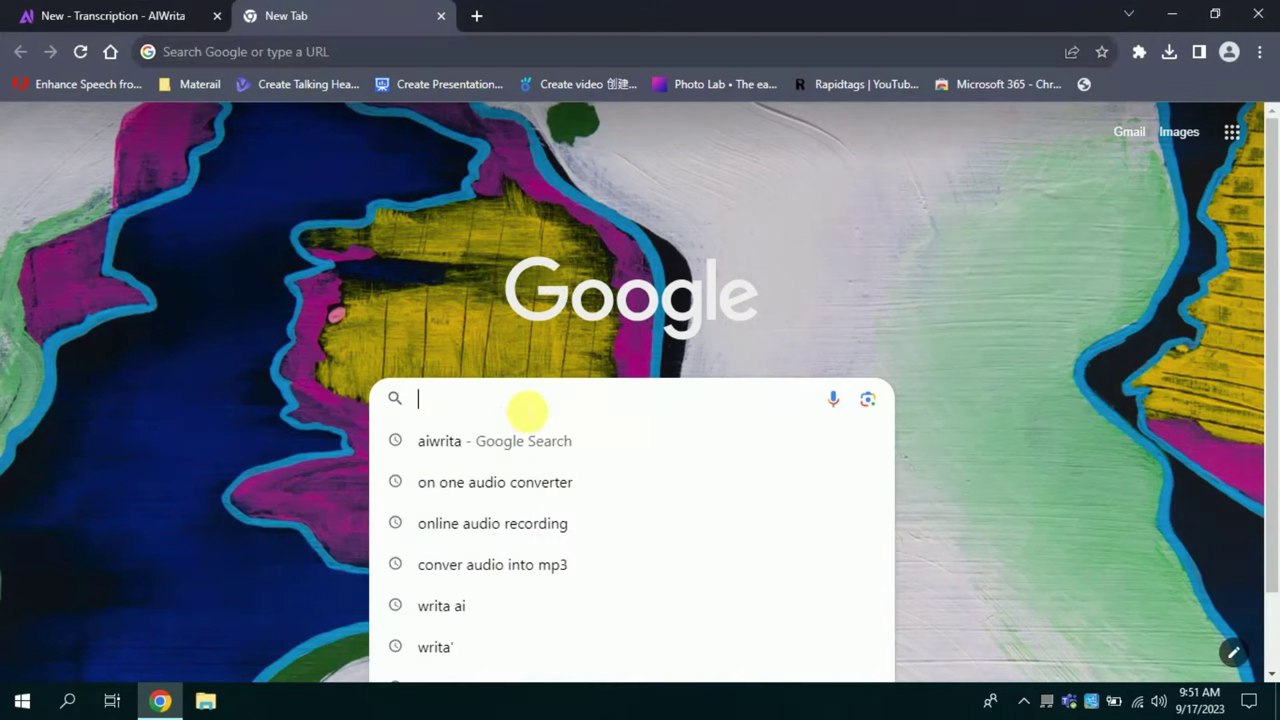
pyautogui.write('conver audio into mp3')
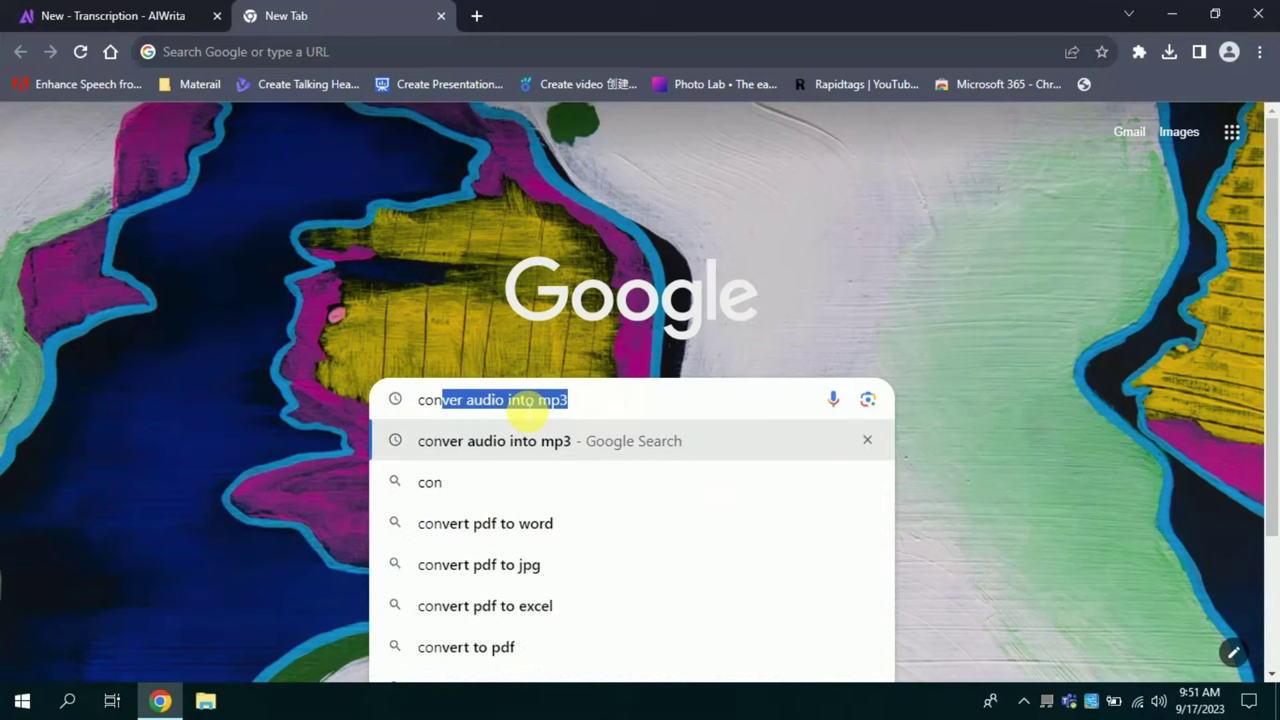
pyautogui.press('End')
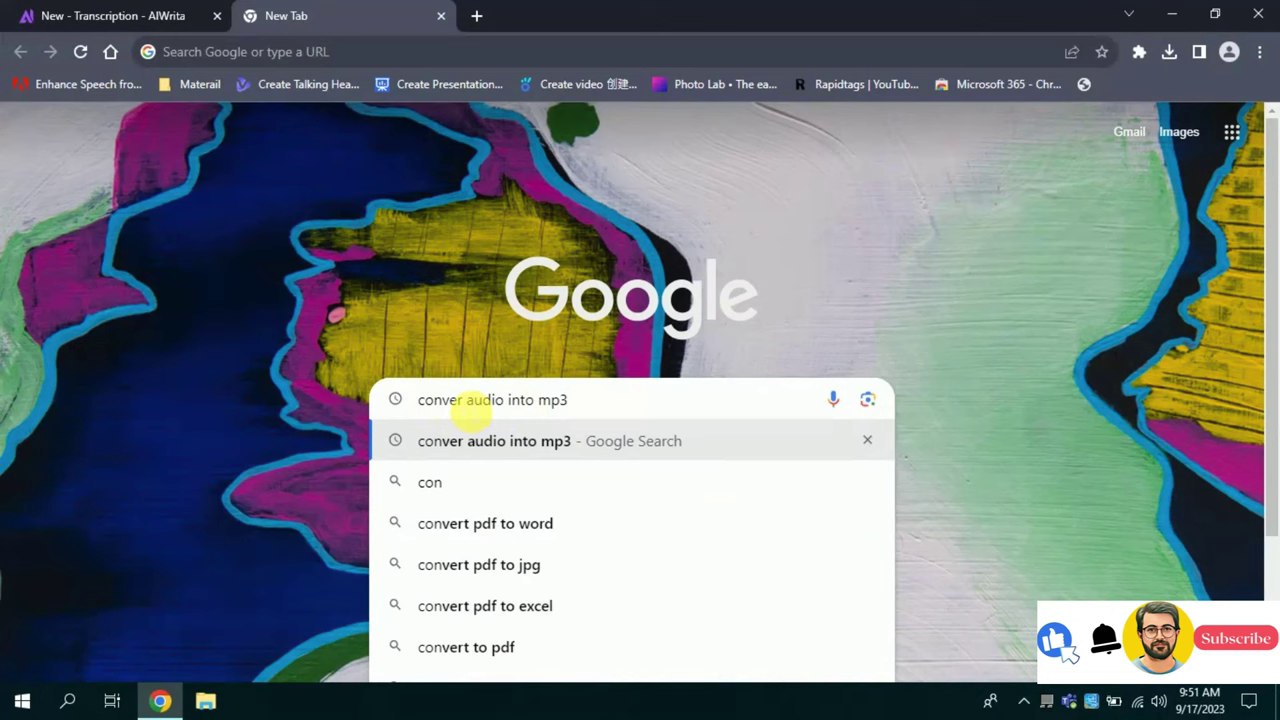
pyautogui.write('t audio into mp3')
pyautogui.press('End')
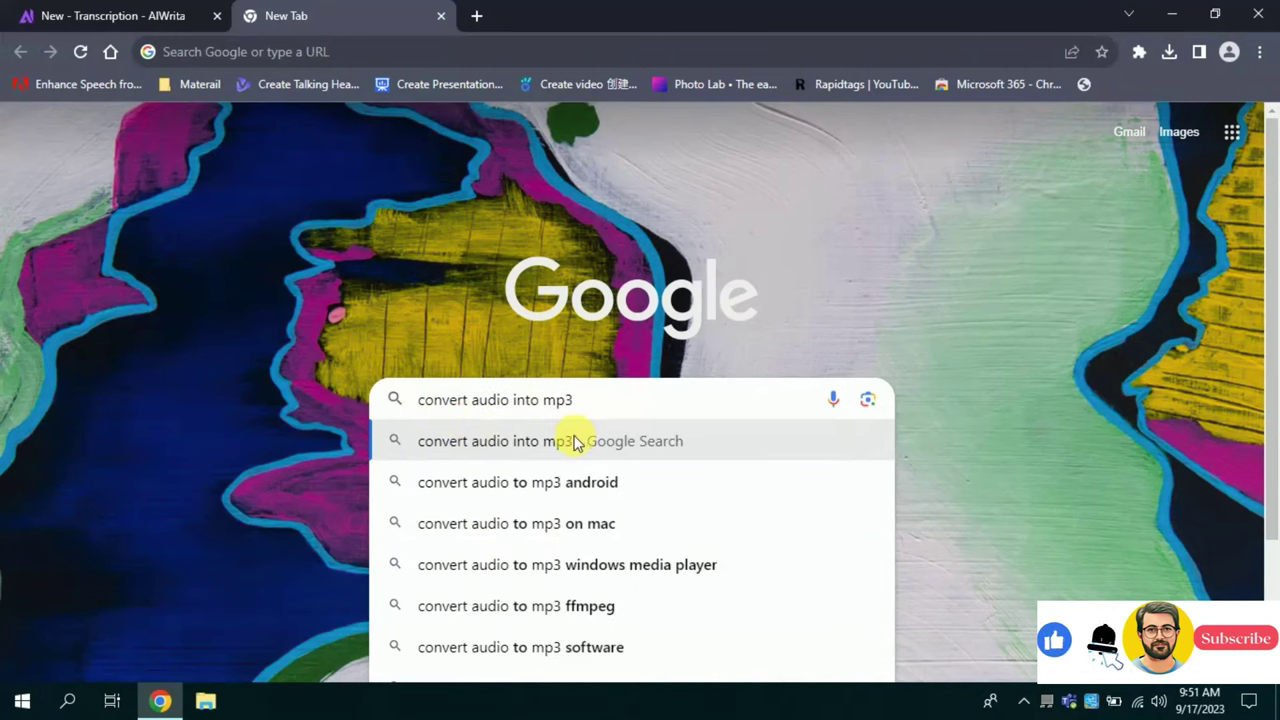
pyautogui.click(561, 444)
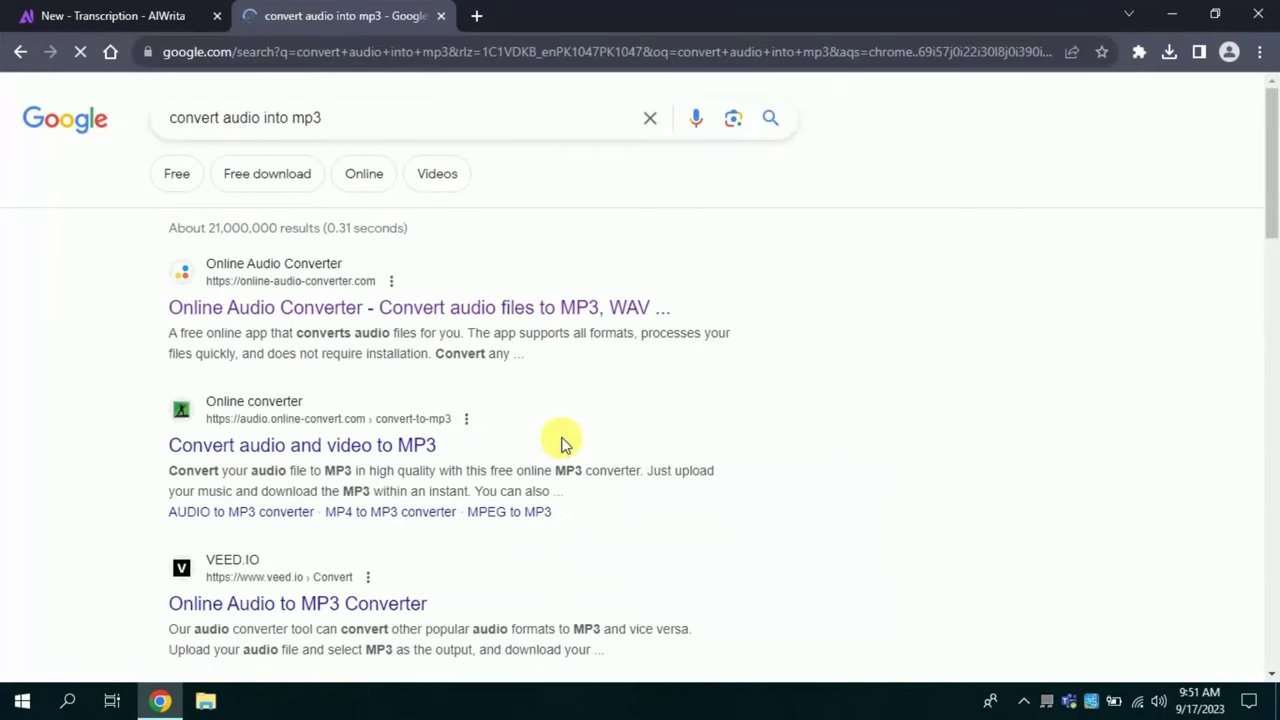
# Load the Writa MP3 from the Desktop into Online Audio Converter.
pyautogui.click(342, 309)
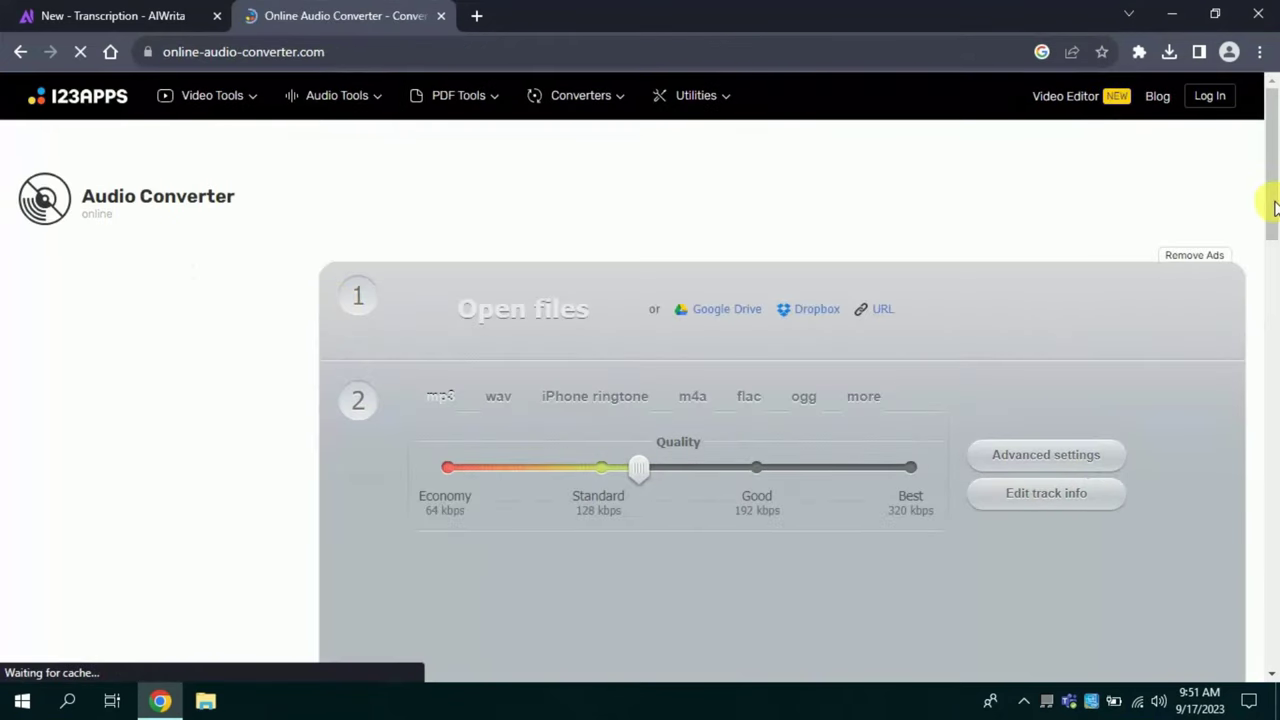
pyautogui.moveTo(1274, 202)
pyautogui.mouseDown()
pyautogui.moveTo(1276, 318)
pyautogui.moveTo(1274, 160)
pyautogui.mouseUp()
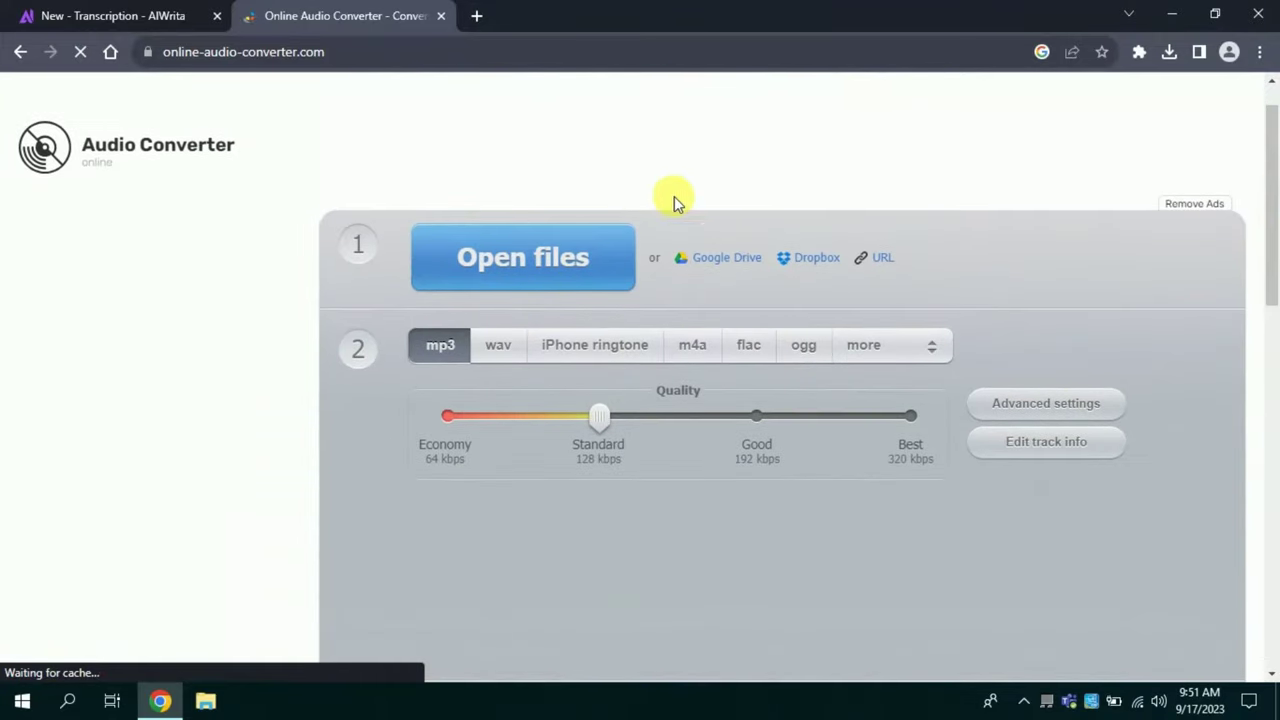
pyautogui.click(577, 243)
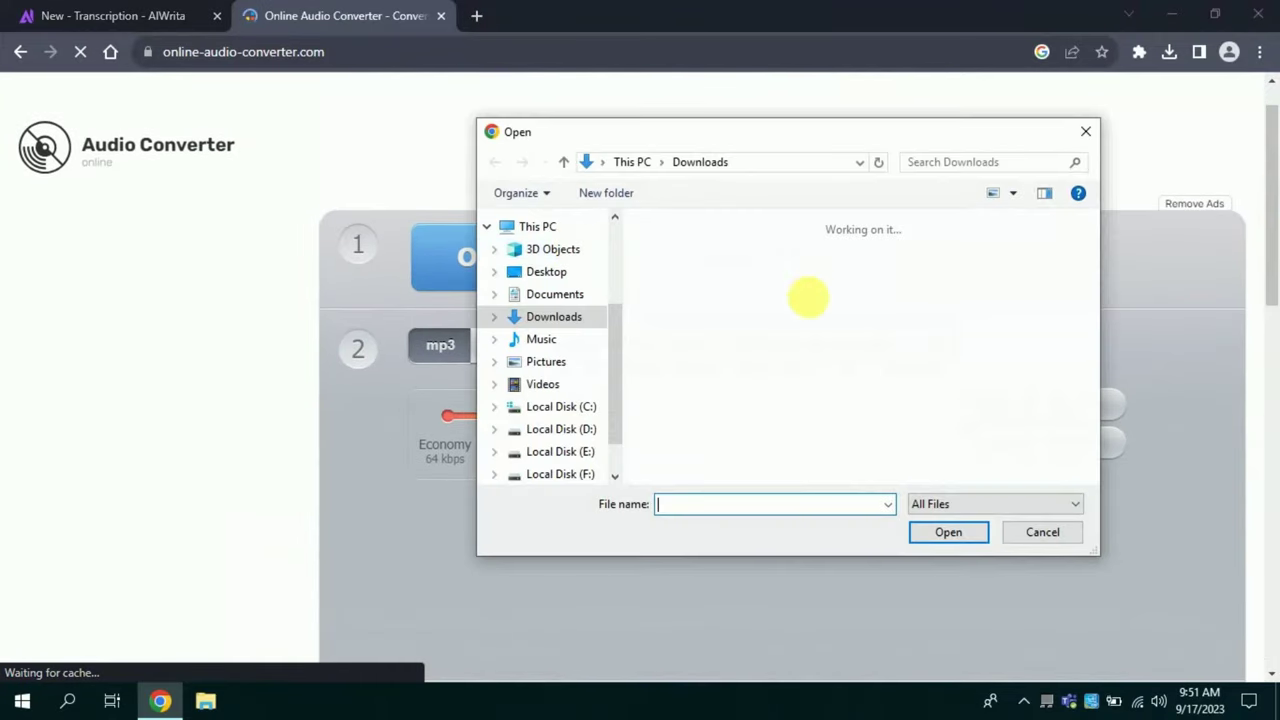
pyautogui.click(545, 274)
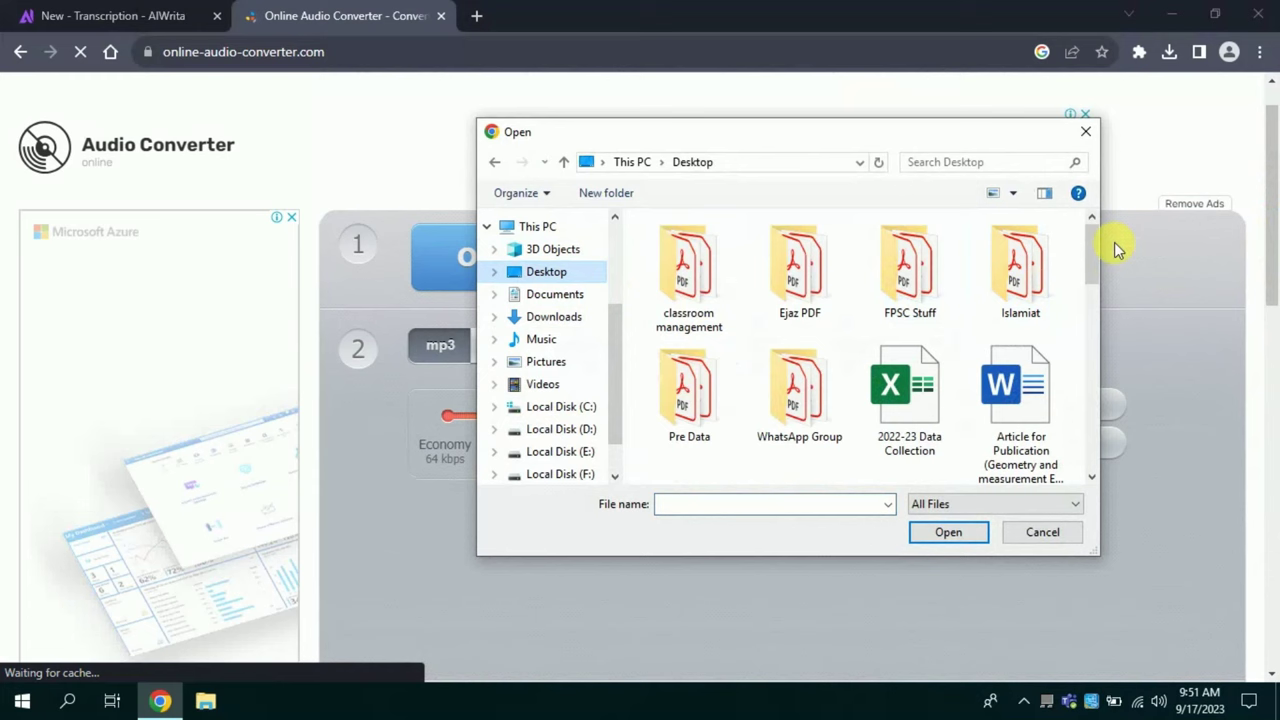
pyautogui.moveTo(1091, 262); pyautogui.dragTo(1092, 452)
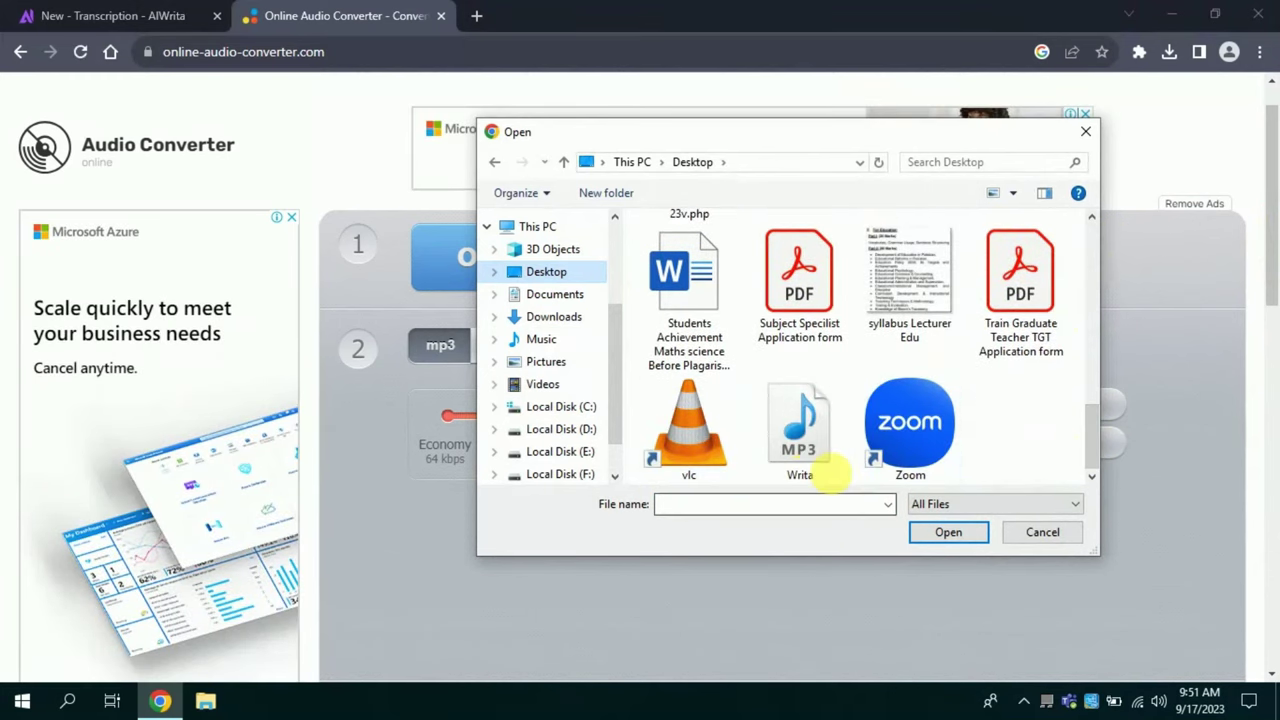
pyautogui.click(790, 420)
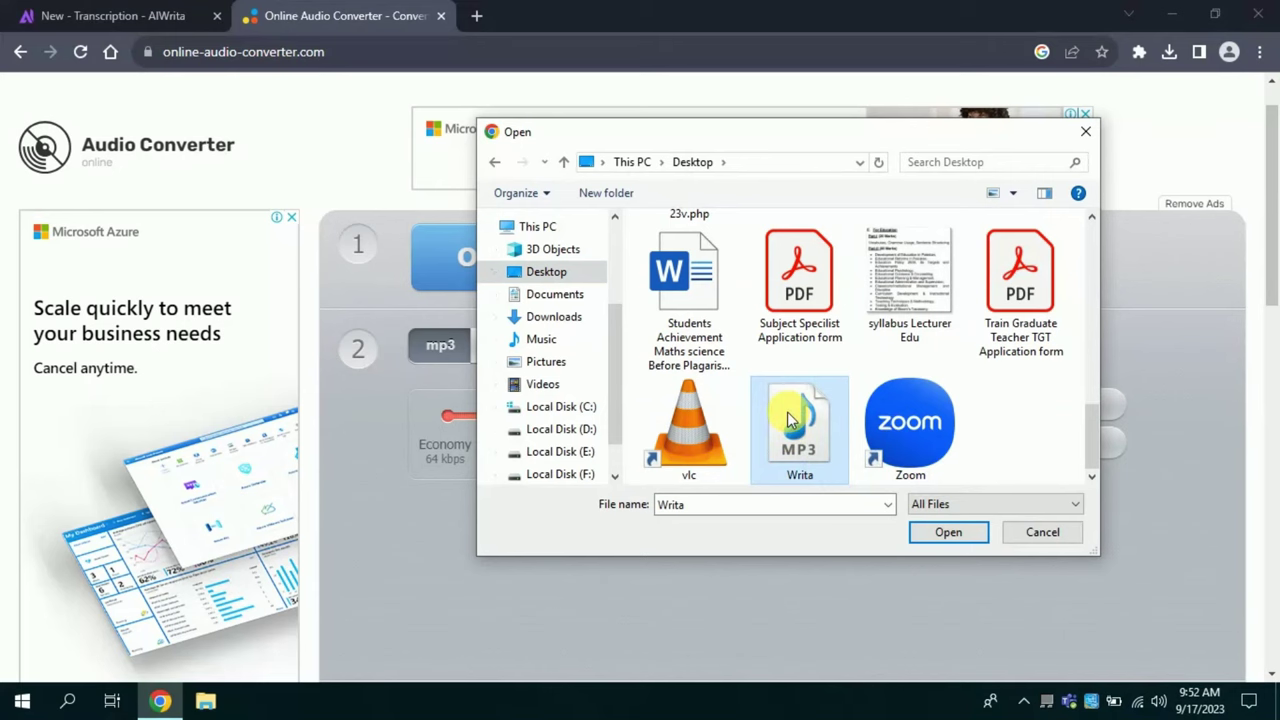
pyautogui.click(945, 532)
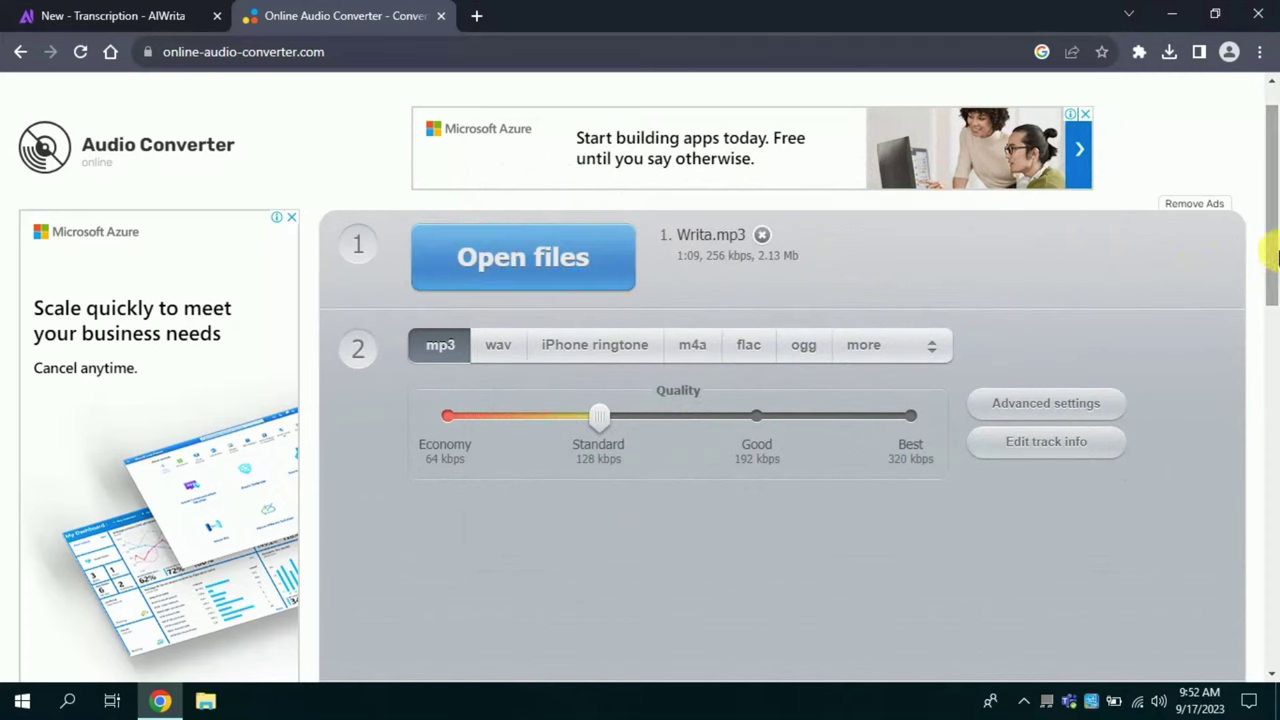
# Convert Writa to MP3, download the result, and close the converter tab.
pyautogui.moveTo(1271, 280); pyautogui.dragTo(1271, 420)
pyautogui.click(436, 318)
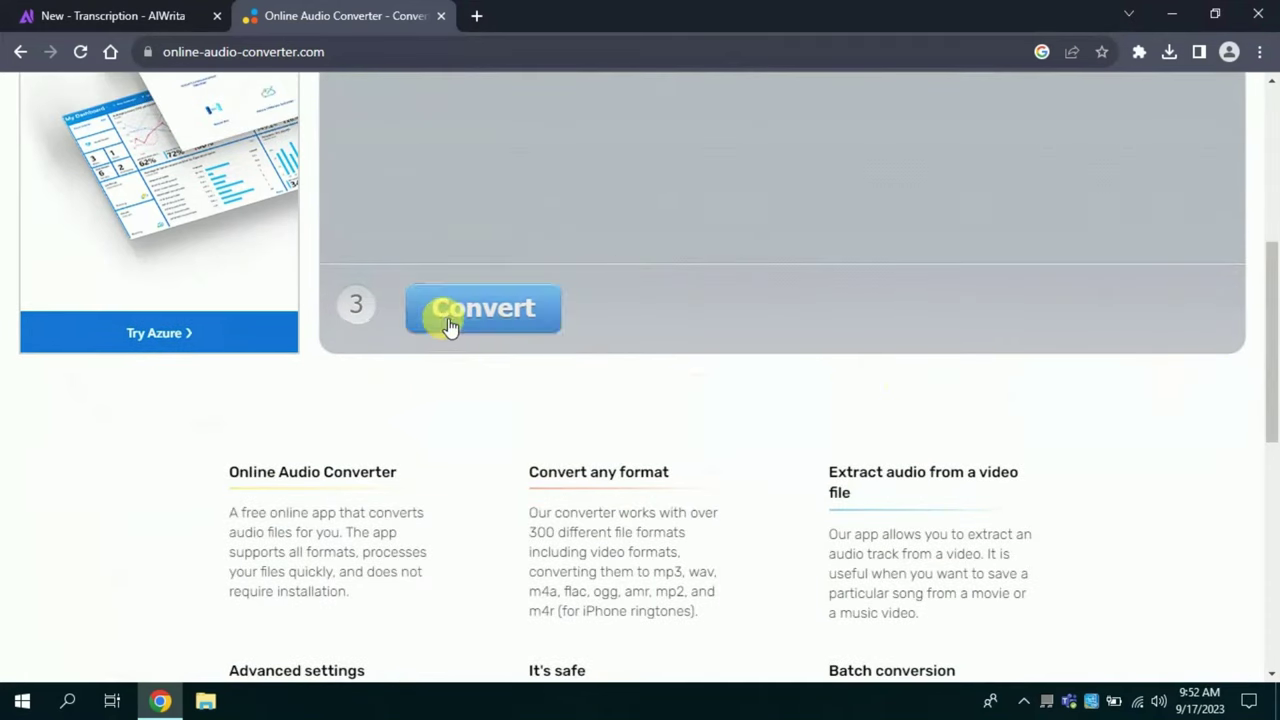
pyautogui.moveTo(1271, 343); pyautogui.dragTo(1273, 220)
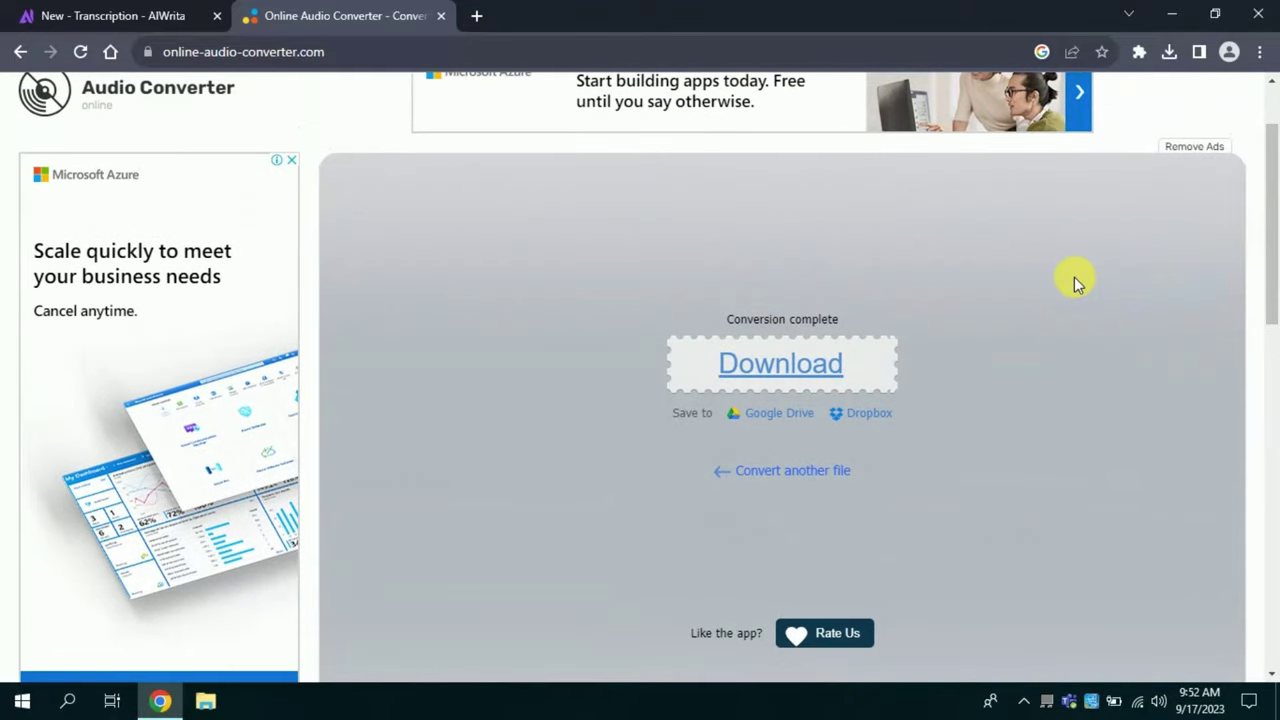
pyautogui.click(814, 370)
pyautogui.click(1170, 55)
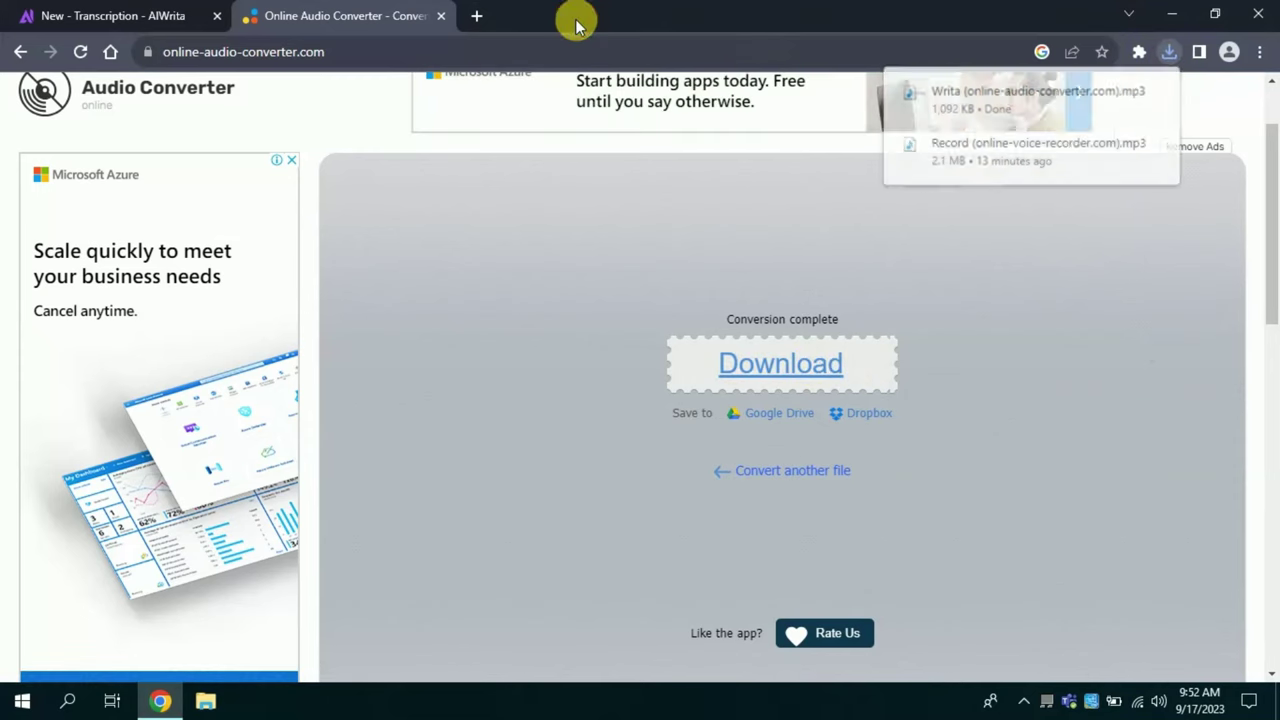
pyautogui.click(441, 16)
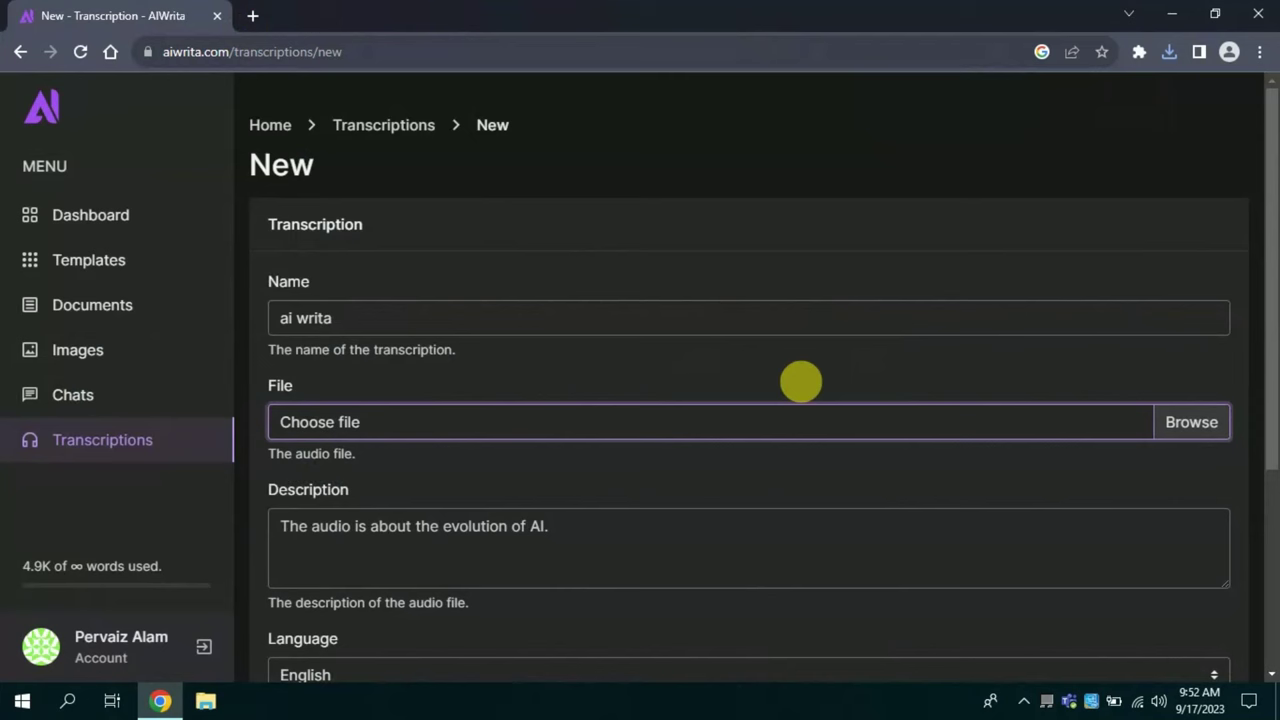
# Choose 'Writa (online-audio-converter.com)' from Downloads as the transcription's audio file.
pyautogui.click(1181, 424)
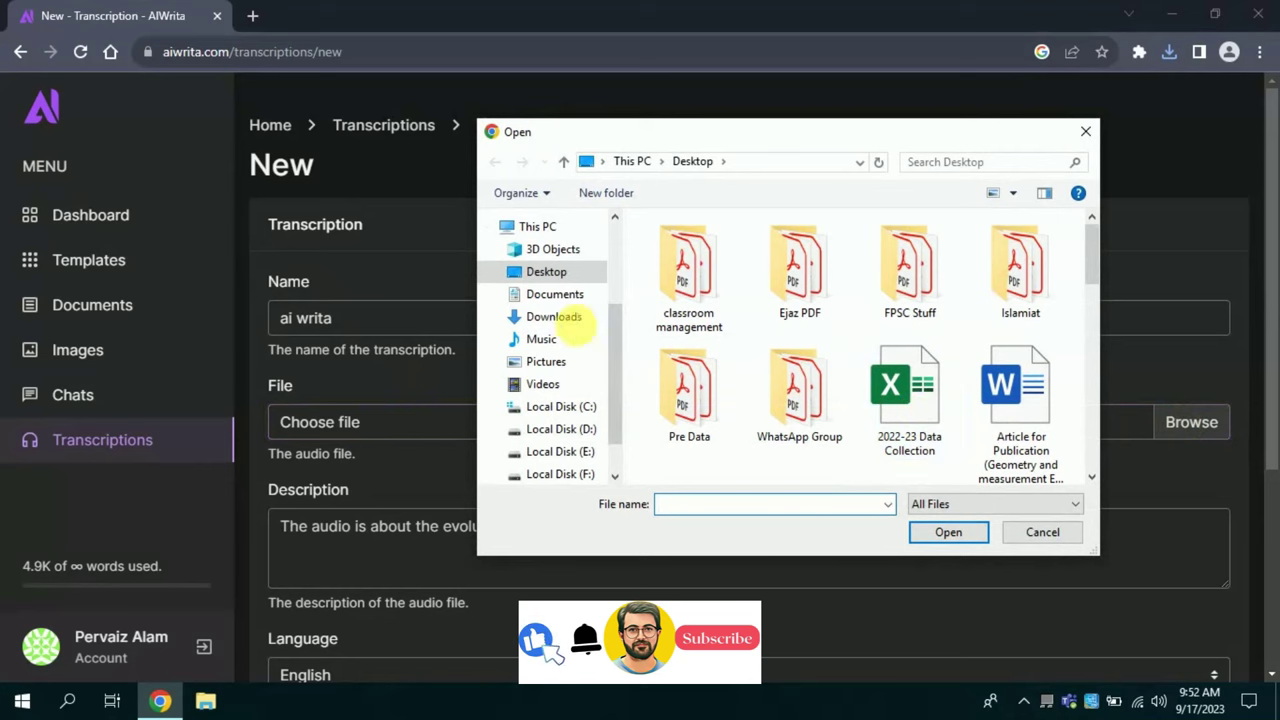
pyautogui.click(553, 316)
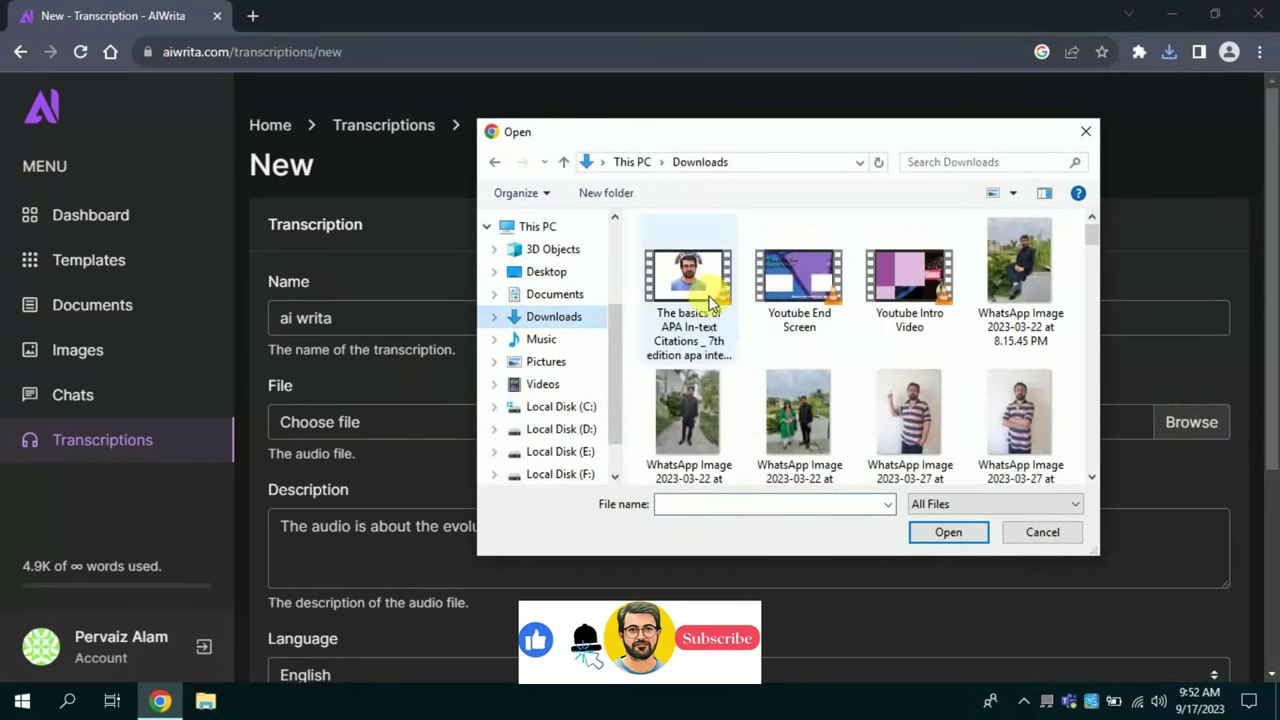
pyautogui.moveTo(1091, 236); pyautogui.dragTo(1089, 482)
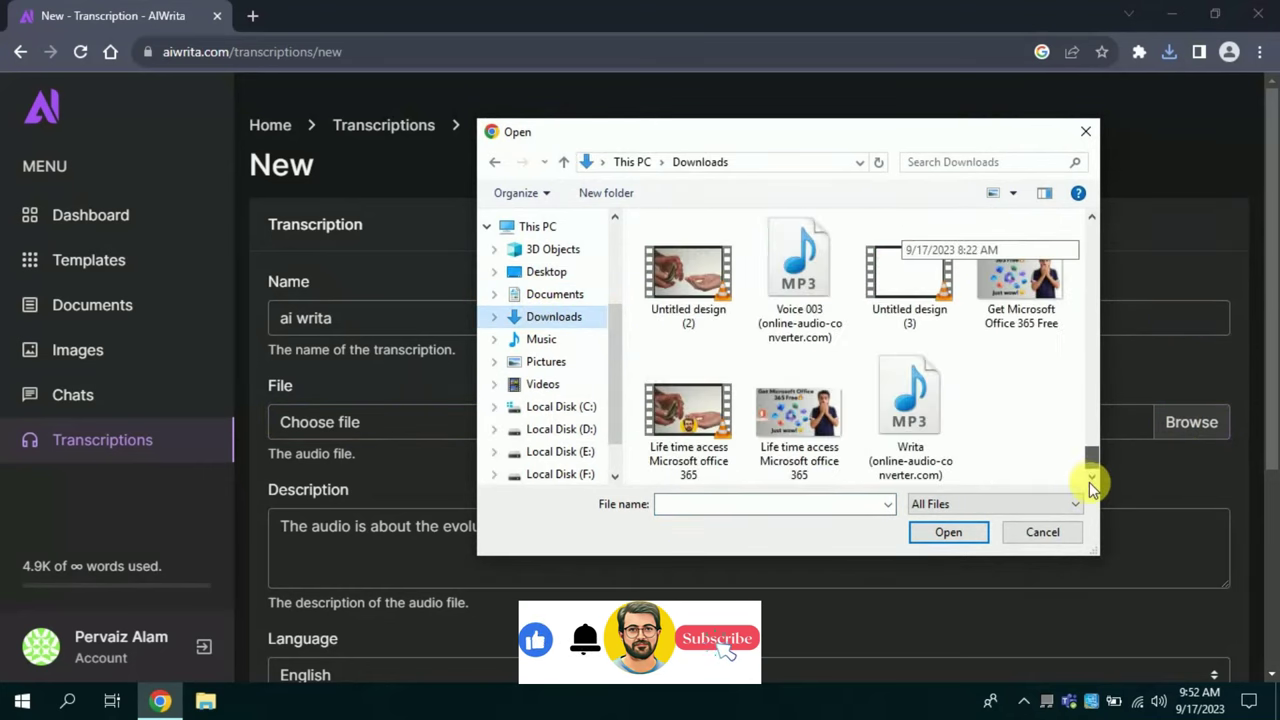
pyautogui.click(924, 414)
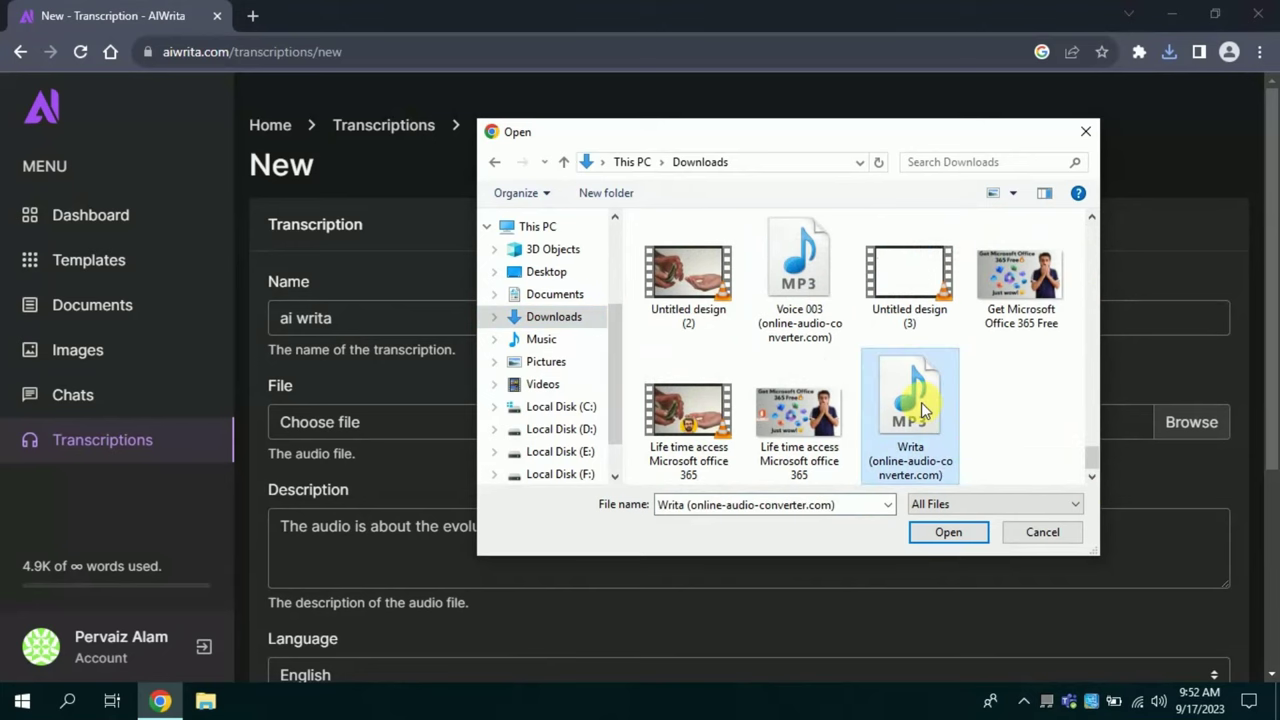
# Attach the selected Writa file and enter the audio description.
pyautogui.click(939, 530)
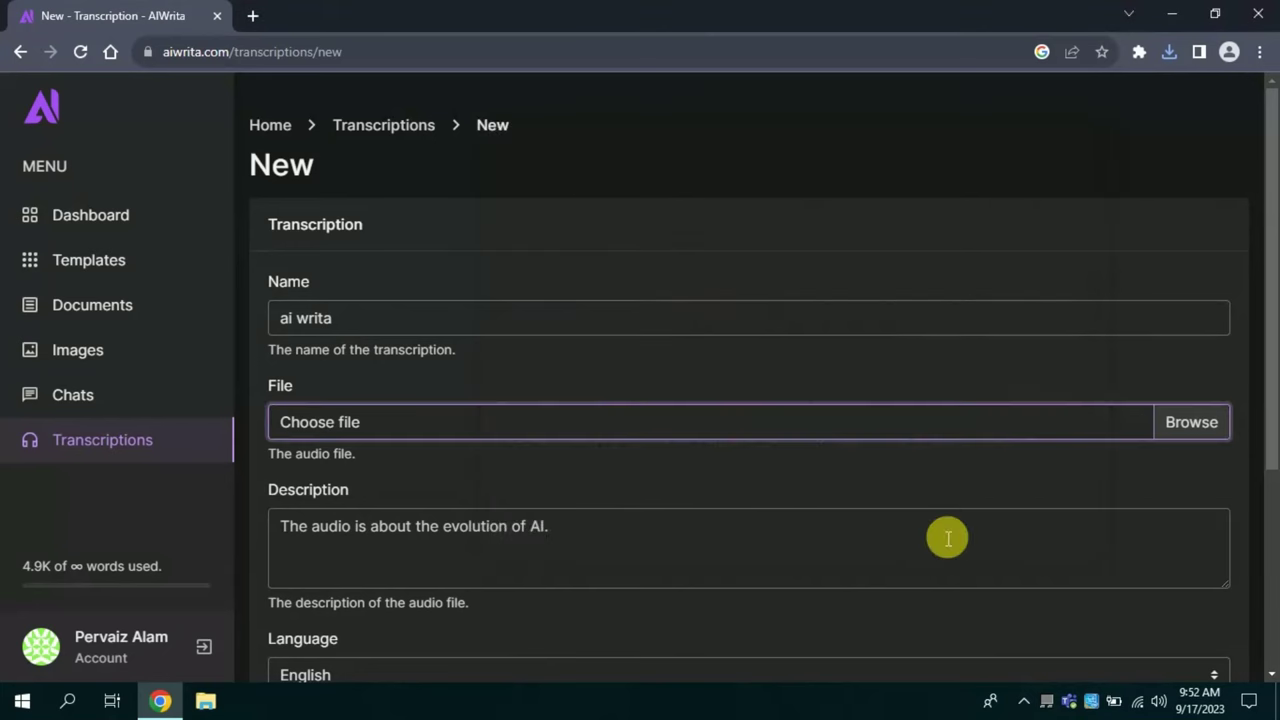
pyautogui.click(404, 558)
pyautogui.write('Its about testing')
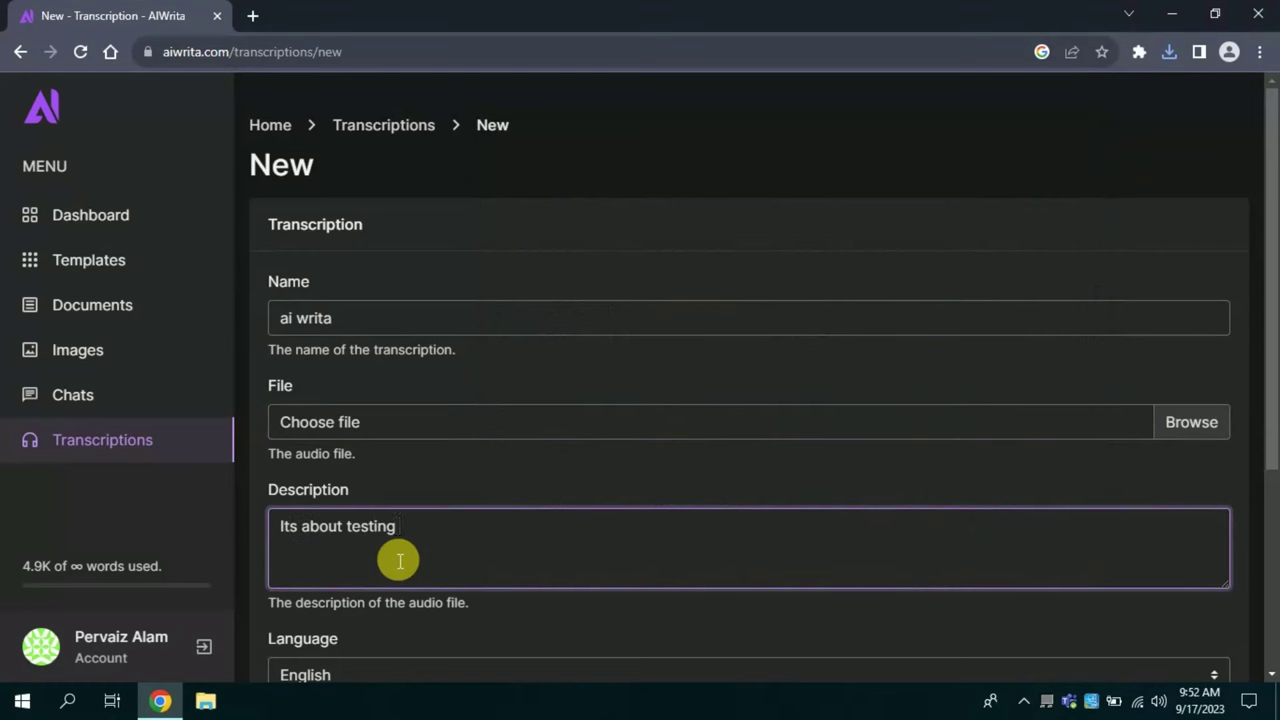
pyautogui.write('nscription')
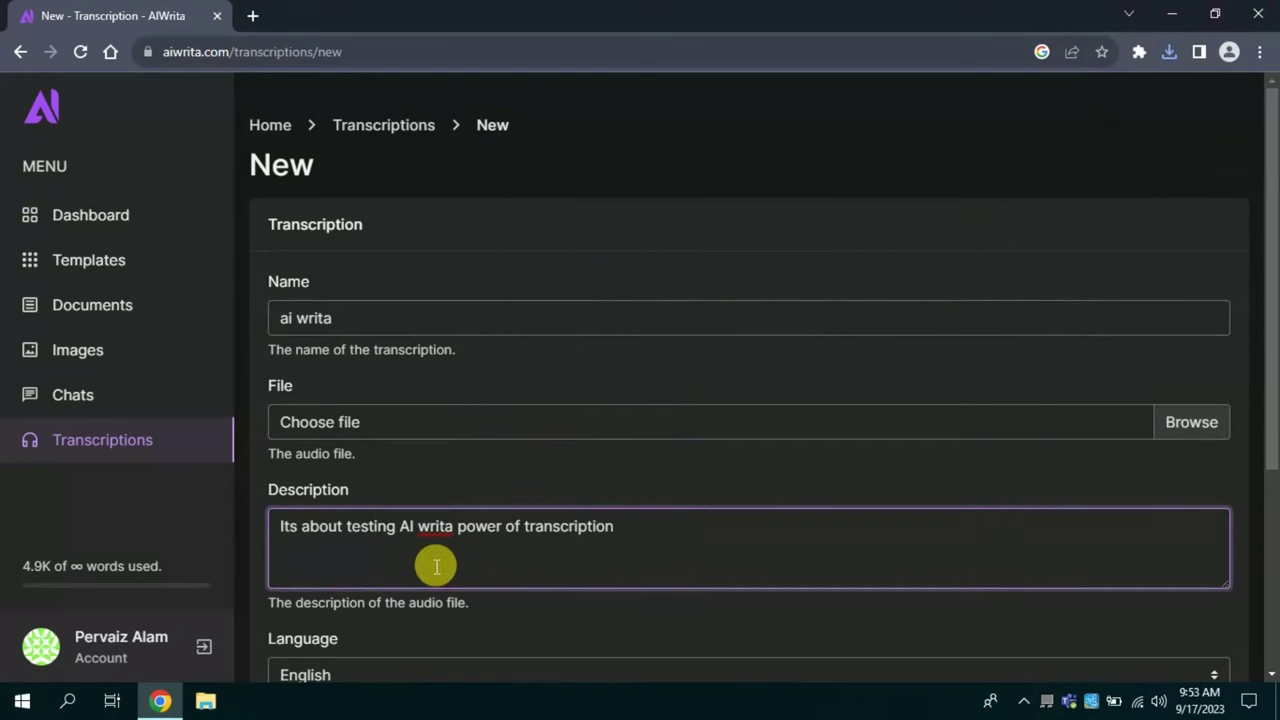
pyautogui.moveTo(1269, 371); pyautogui.dragTo(1195, 505)
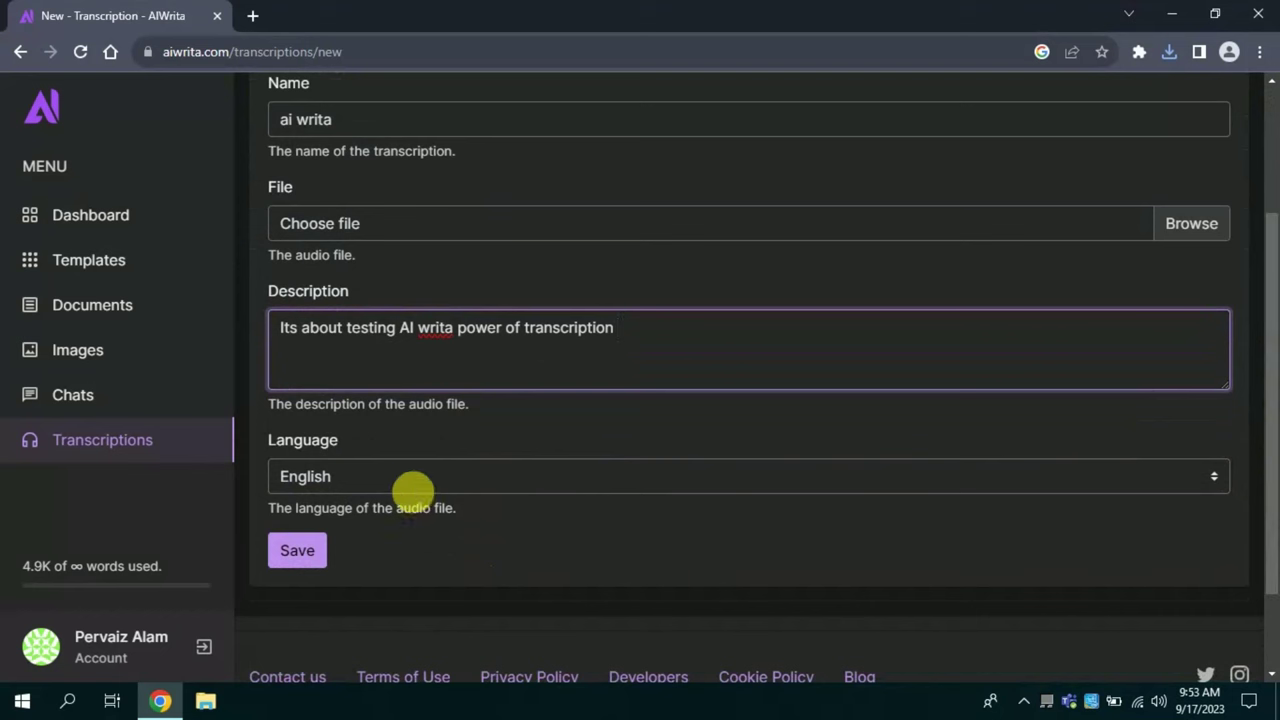
# Keep English as the transcription language and save the 'ai writa' transcription.
pyautogui.click(371, 487)
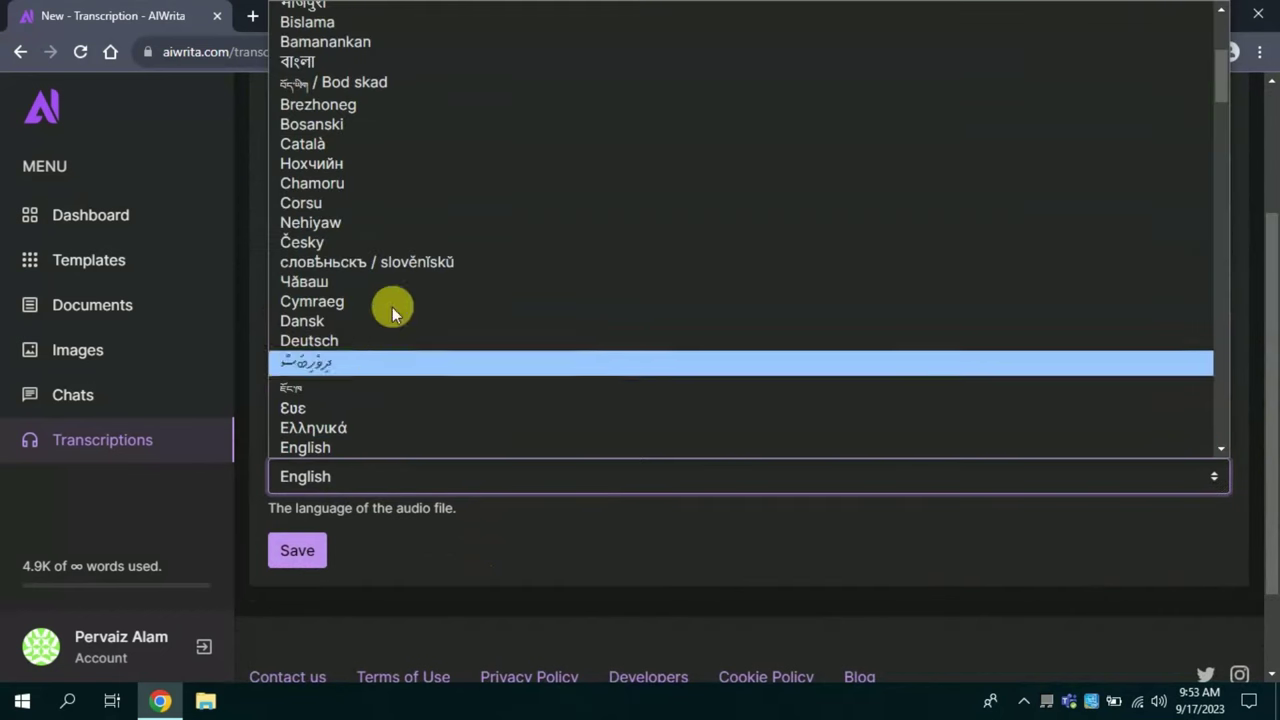
pyautogui.scroll(3, 397, 278)
pyautogui.scroll(-15, 397, 274)
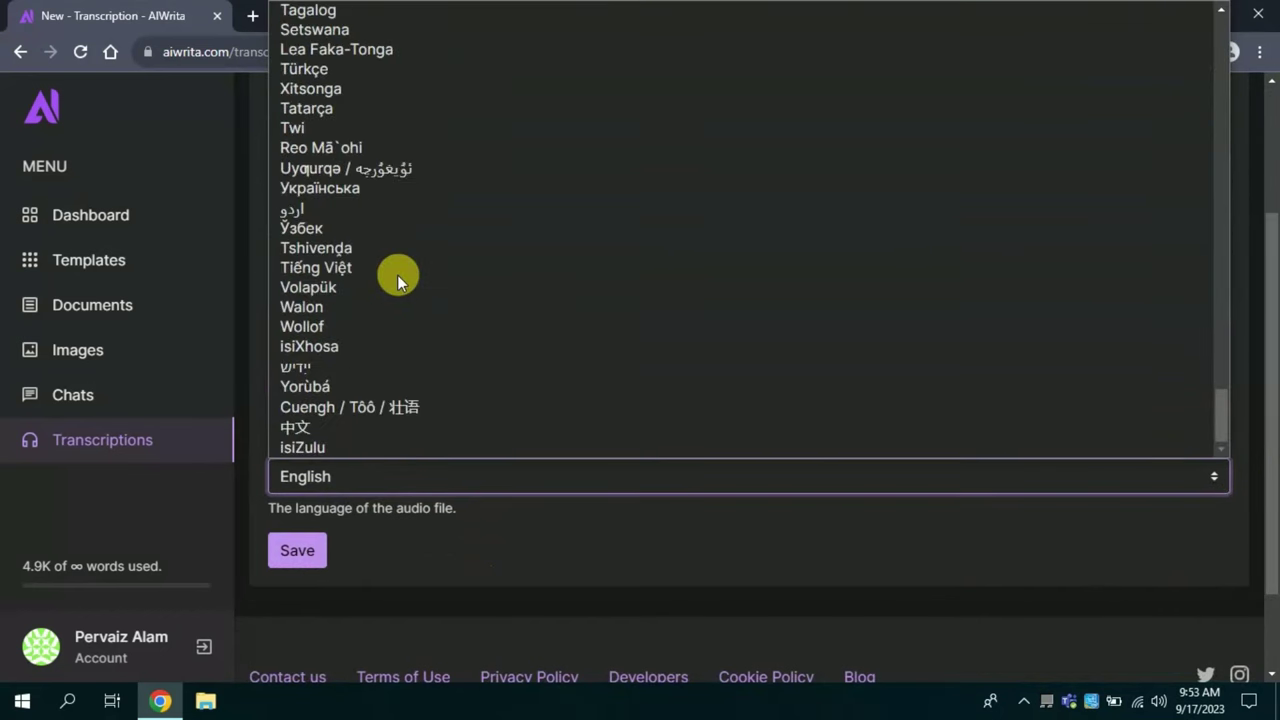
pyautogui.scroll(15, 397, 274)
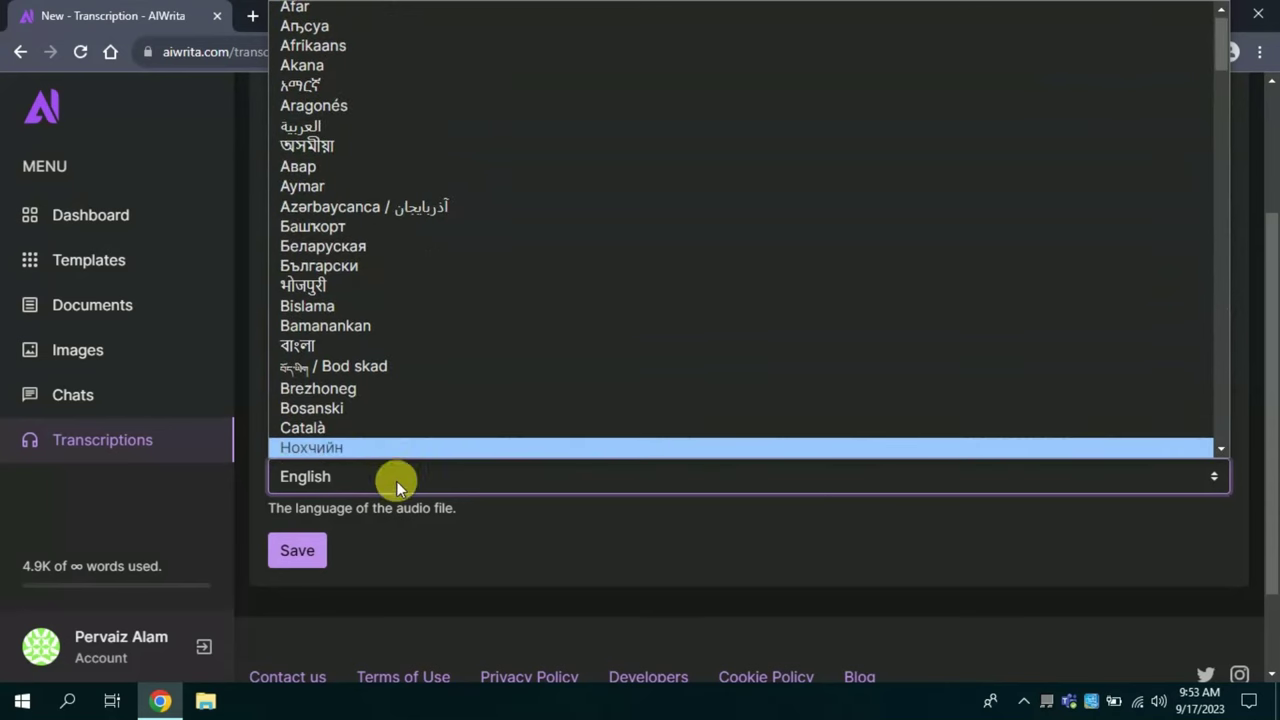
pyautogui.click(380, 540)
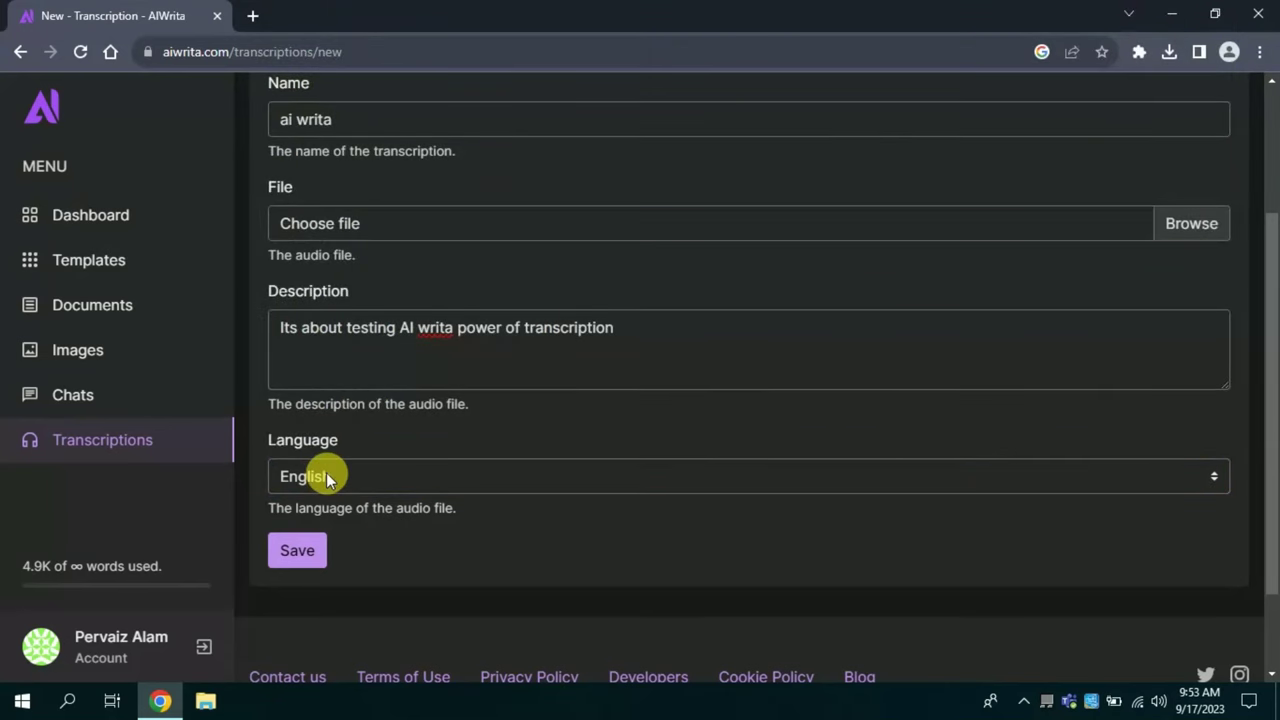
pyautogui.click(316, 556)
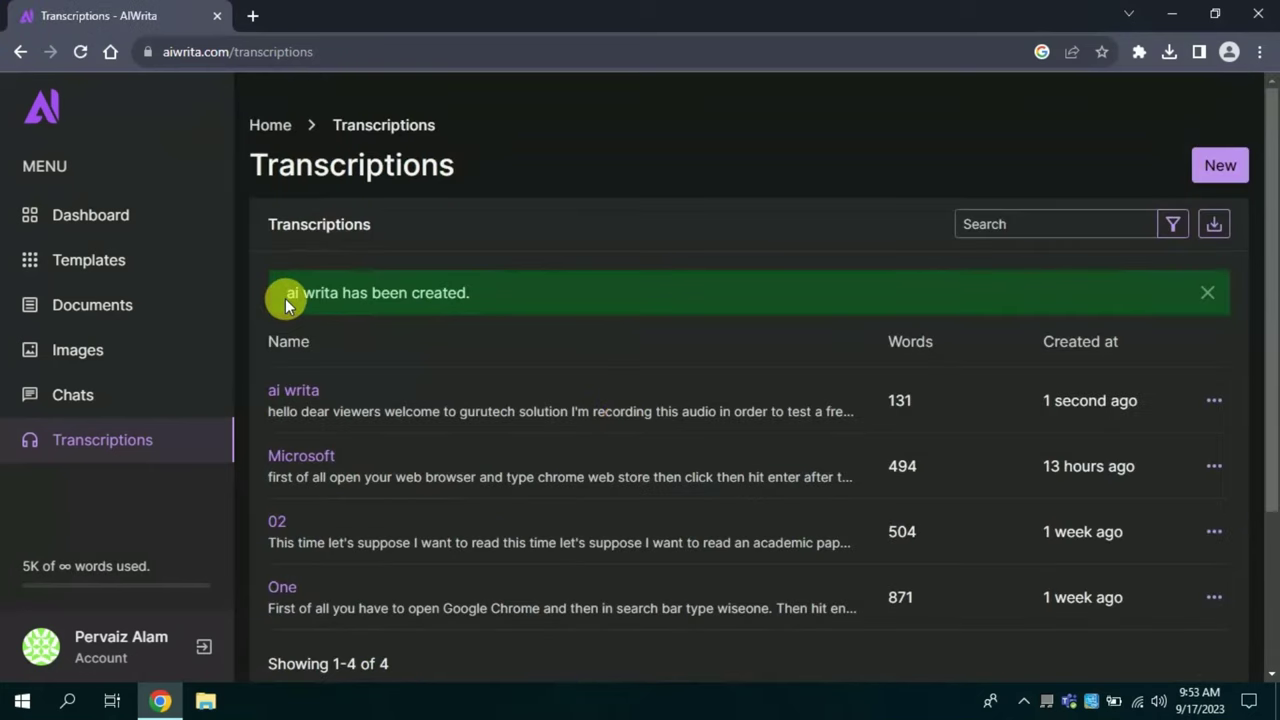
# Open 'ai writa' for editing and select the phrase 'I'm recording' in its transcript.
pyautogui.click(1214, 379)
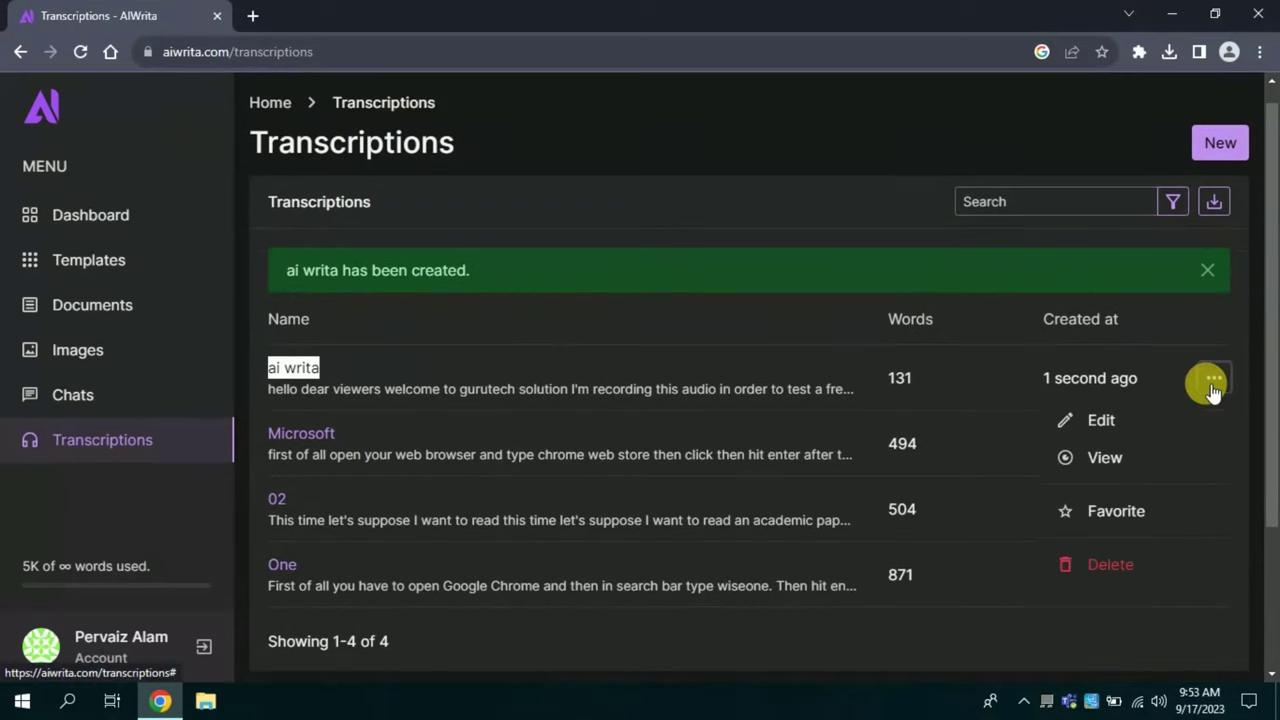
pyautogui.click(1098, 422)
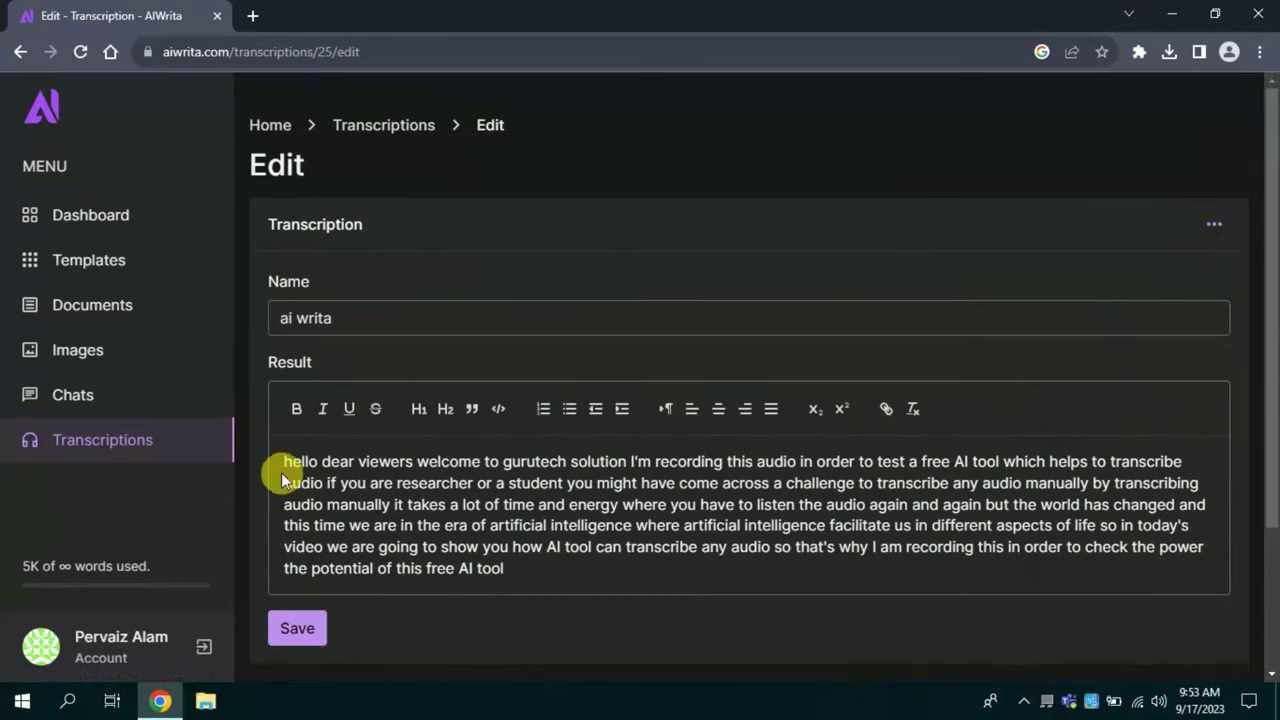
pyautogui.click(322, 461)
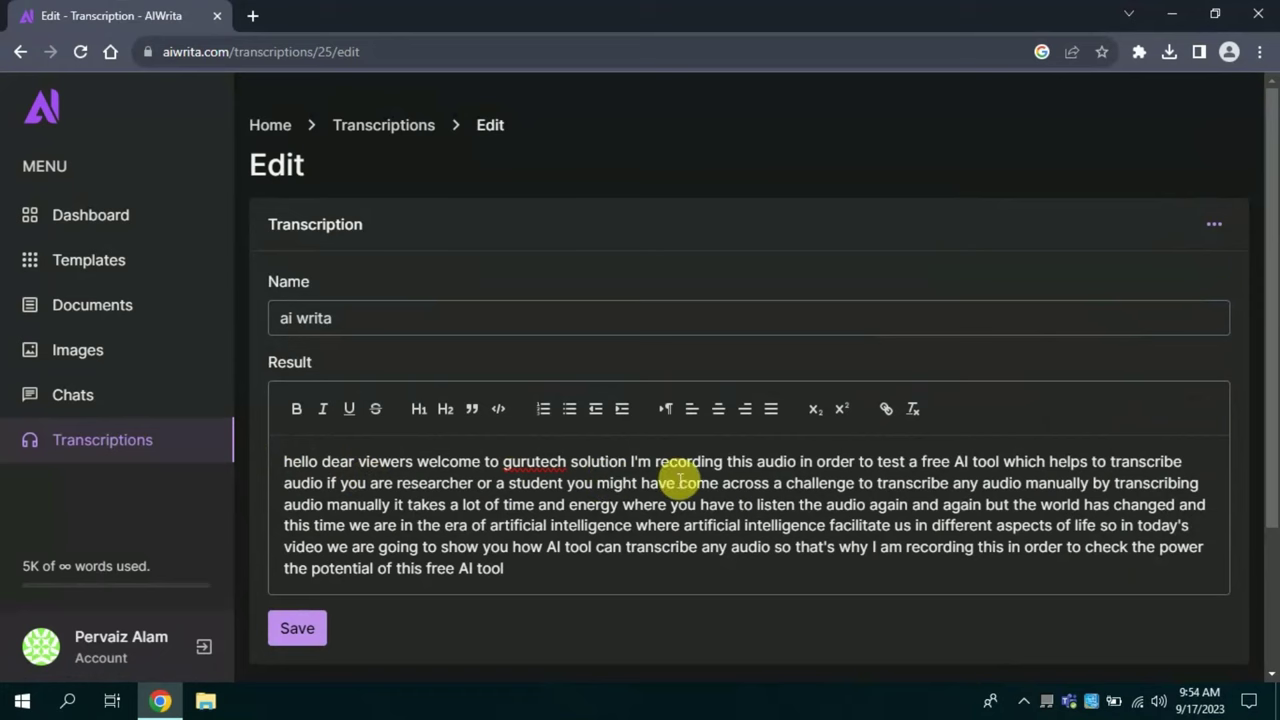
pyautogui.moveTo(630, 462); pyautogui.dragTo(822, 468)
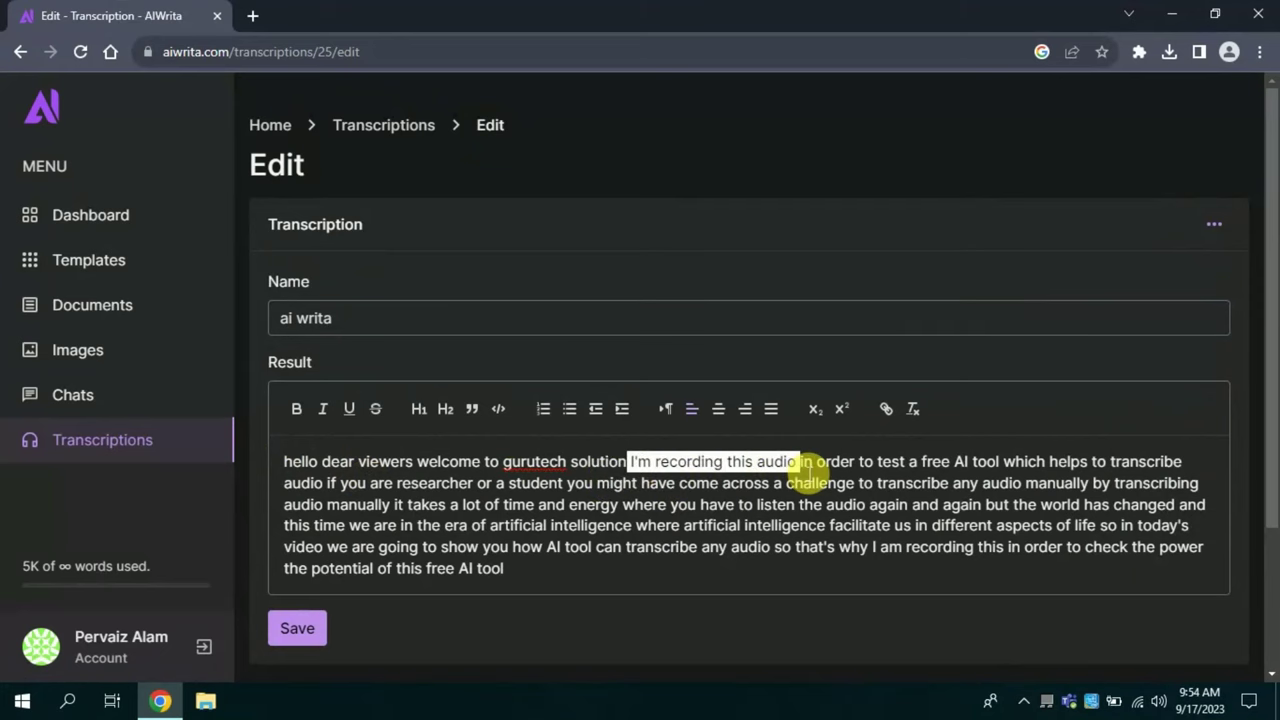
pyautogui.click(815, 467)
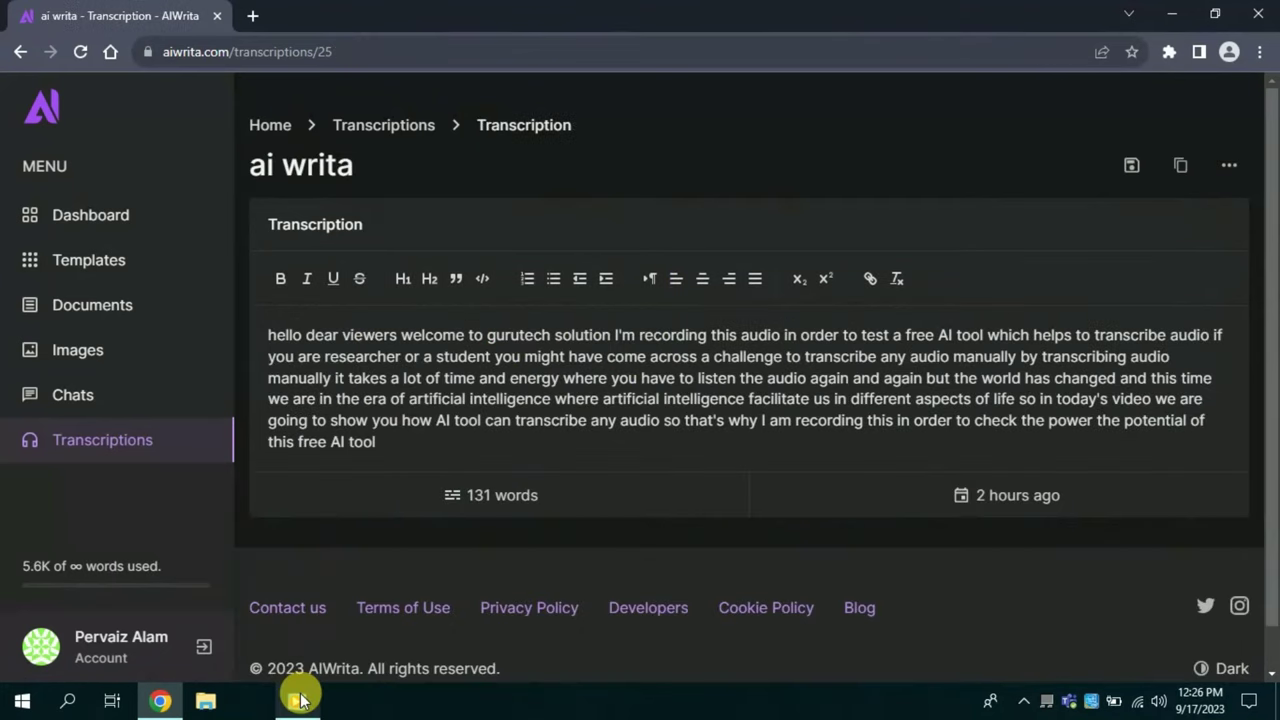
# Play the Writa recording and highlight the second and third transcript lines as spoken.
pyautogui.click(298, 700)
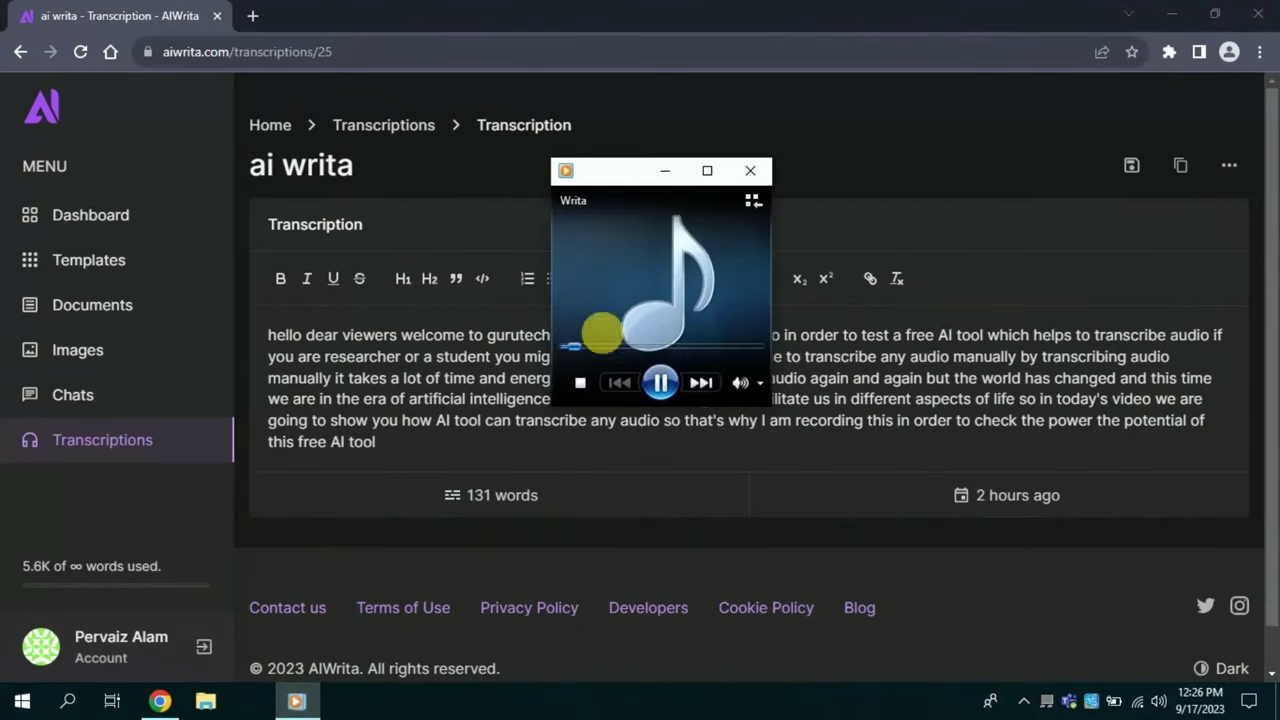
pyautogui.moveTo(617, 170); pyautogui.dragTo(657, 60)
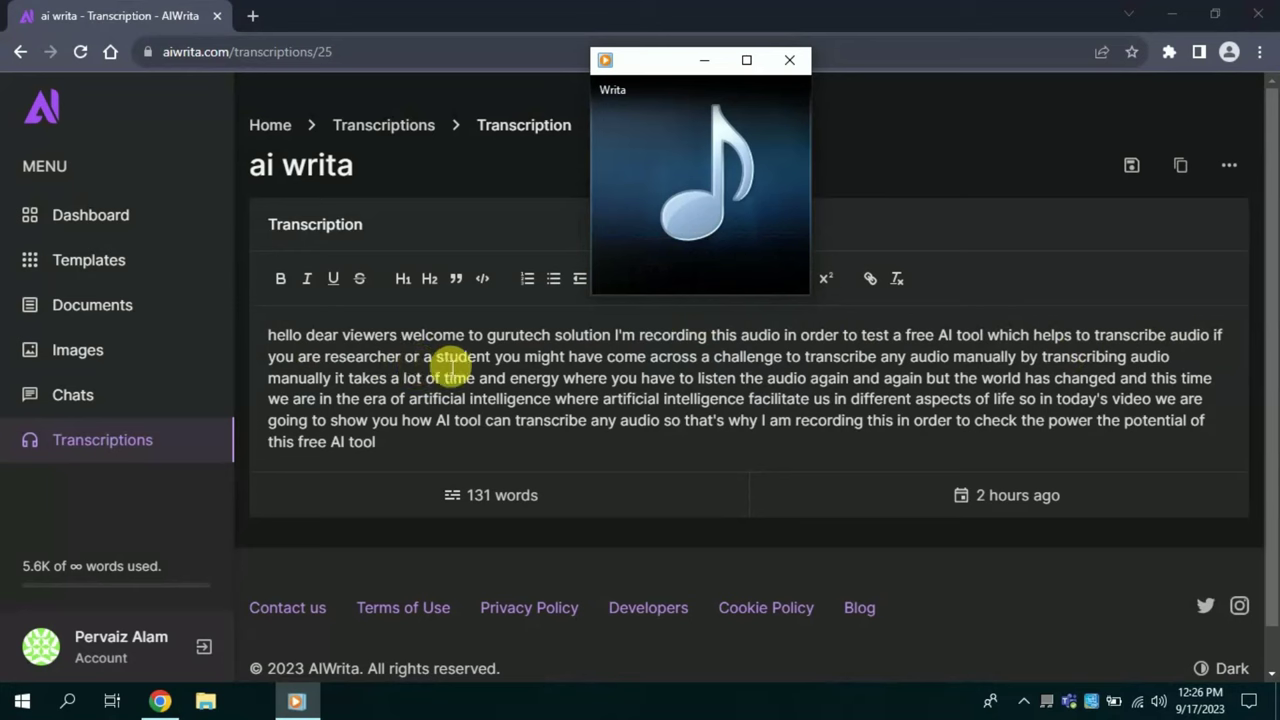
pyautogui.moveTo(435, 360); pyautogui.dragTo(745, 366)
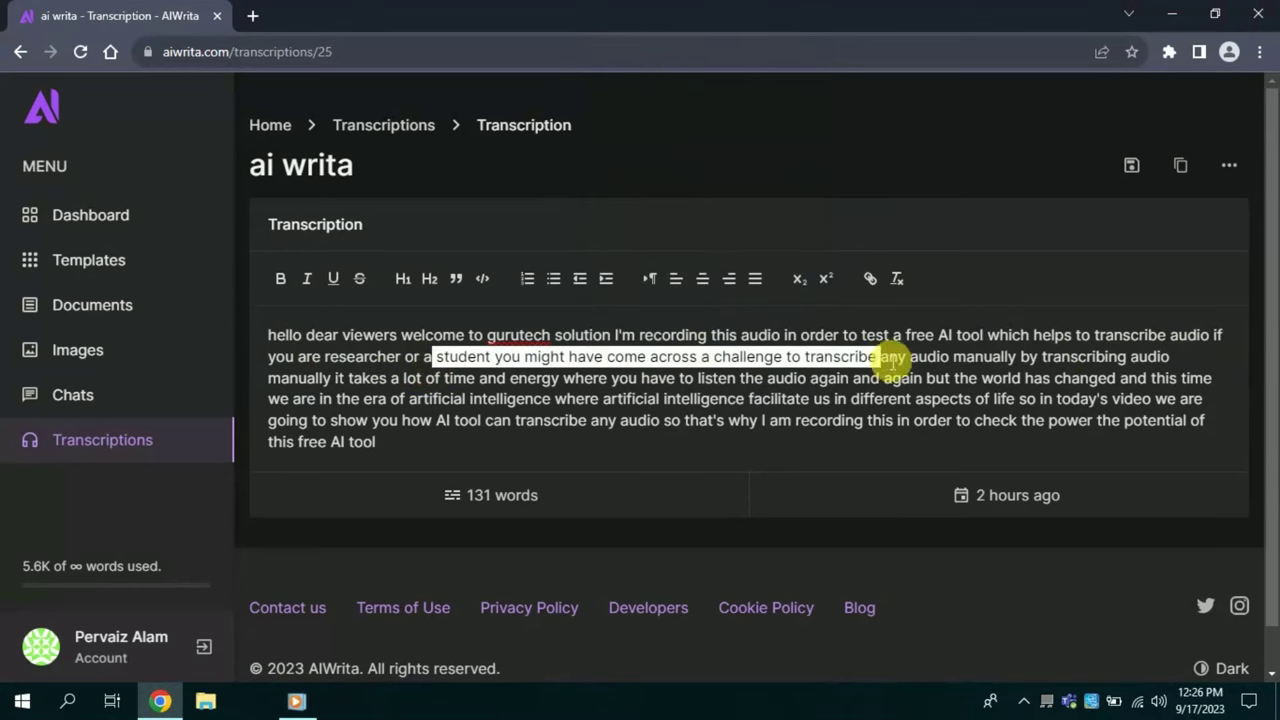
pyautogui.moveTo(745, 366); pyautogui.dragTo(1052, 370)
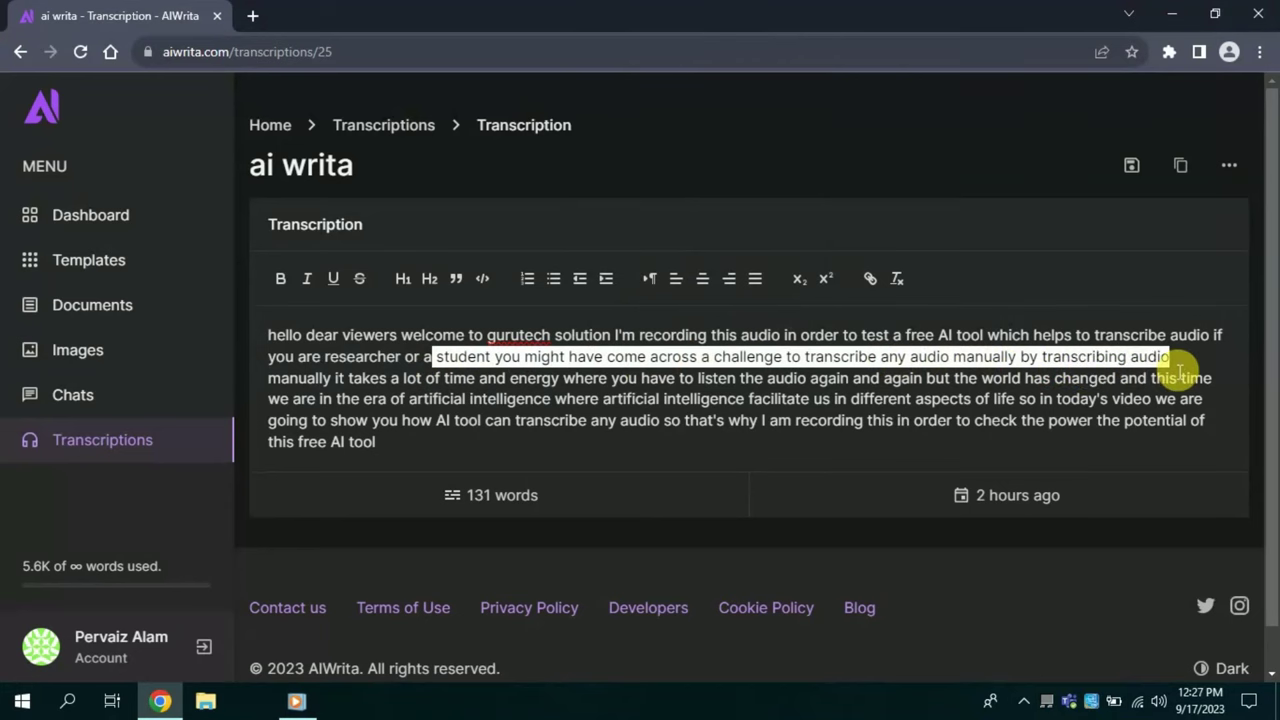
pyautogui.moveTo(1062, 368); pyautogui.dragTo(1170, 360)
pyautogui.moveTo(268, 378); pyautogui.dragTo(1218, 393)
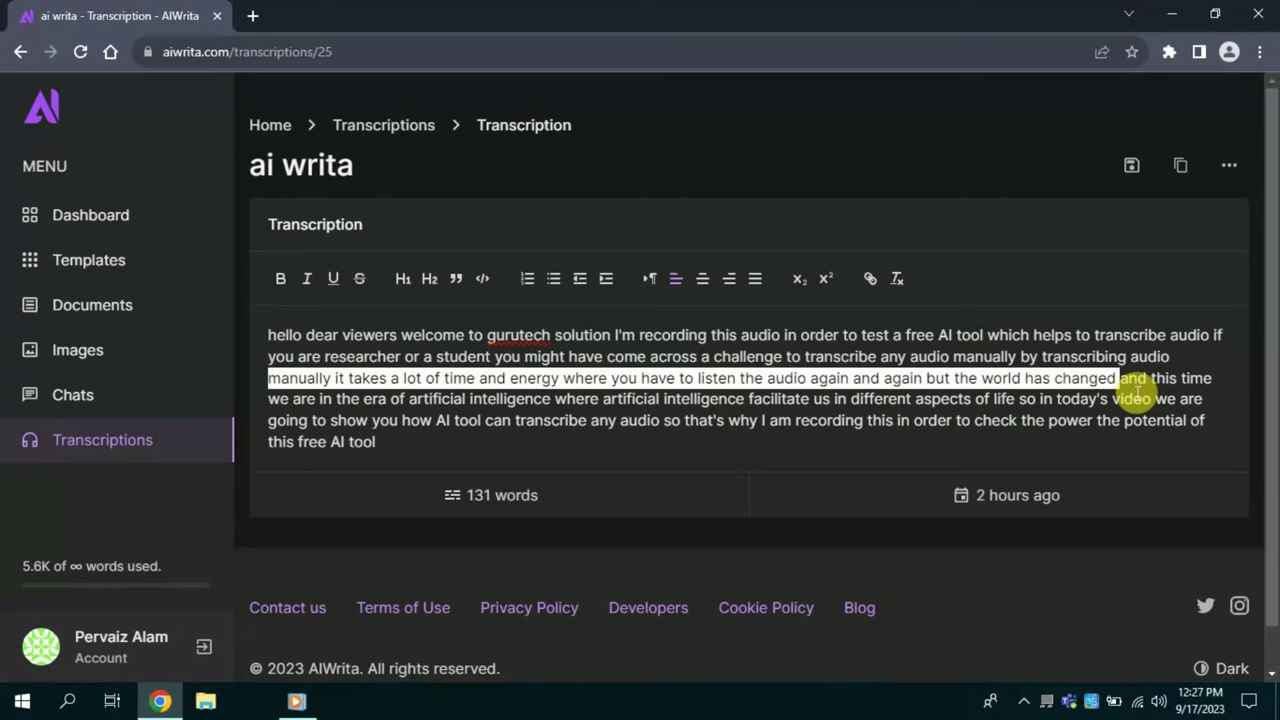
# Follow the remaining lines through the final sentence, then pause playback.
pyautogui.click(296, 400)
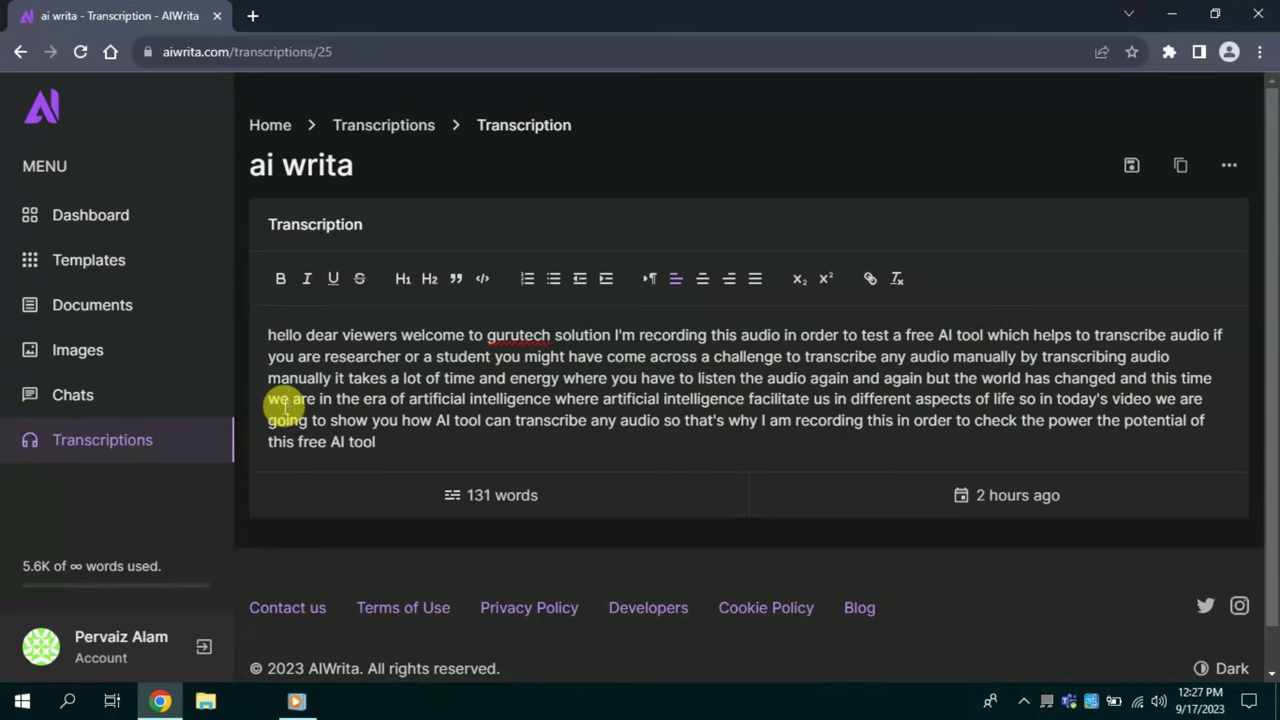
pyautogui.moveTo(270, 400); pyautogui.dragTo(1166, 412)
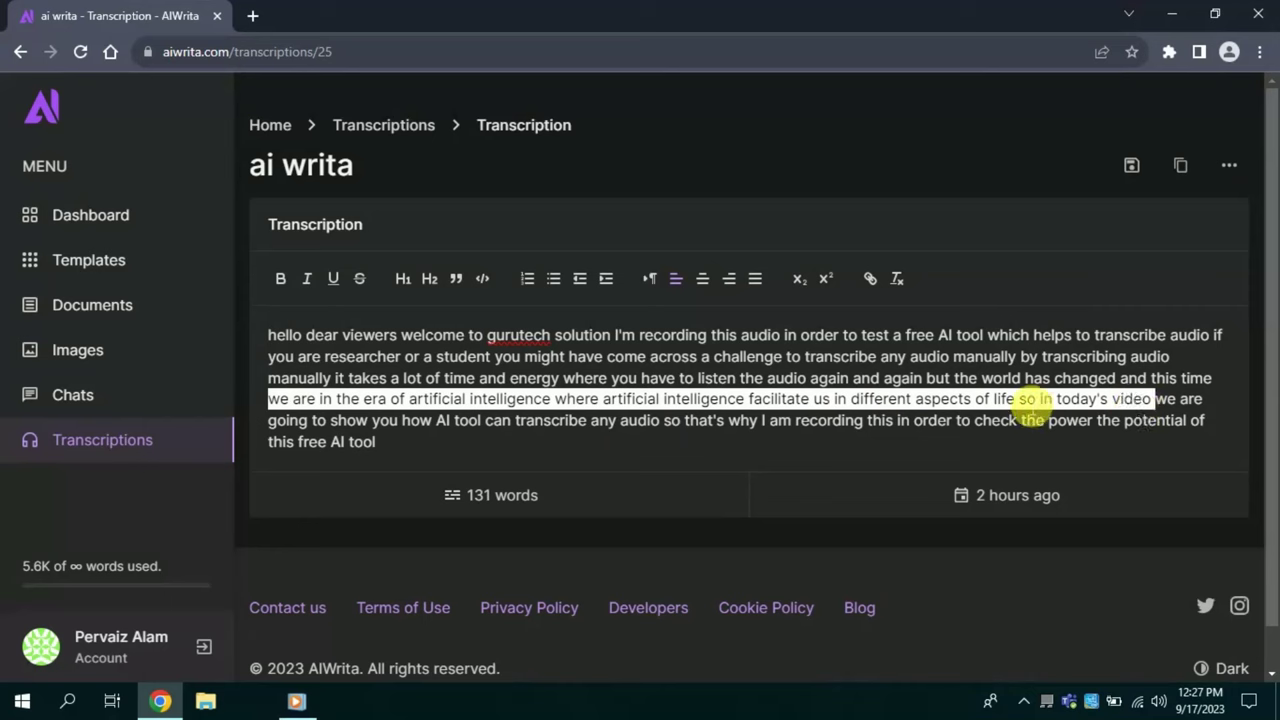
pyautogui.click(1140, 395)
pyautogui.moveTo(350, 399)
pyautogui.mouseDown()
pyautogui.moveTo(1200, 410)
pyautogui.moveTo(1186, 420)
pyautogui.mouseUp()
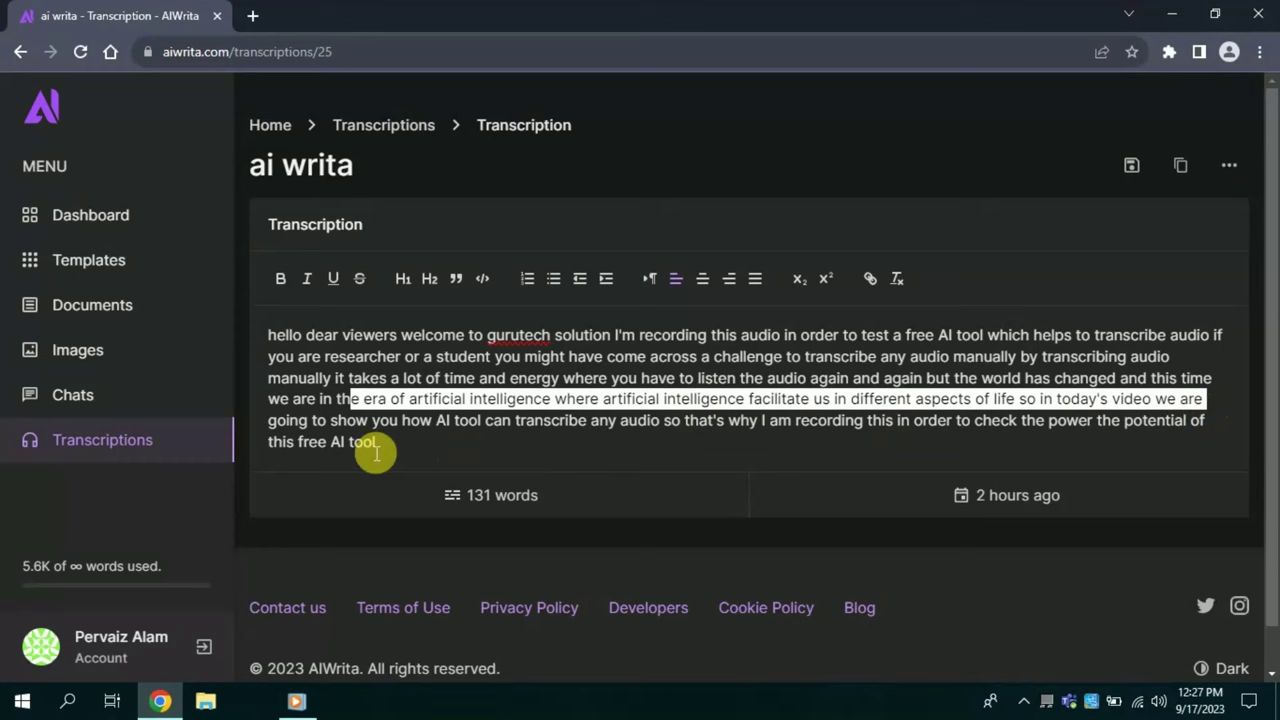
pyautogui.click(288, 437)
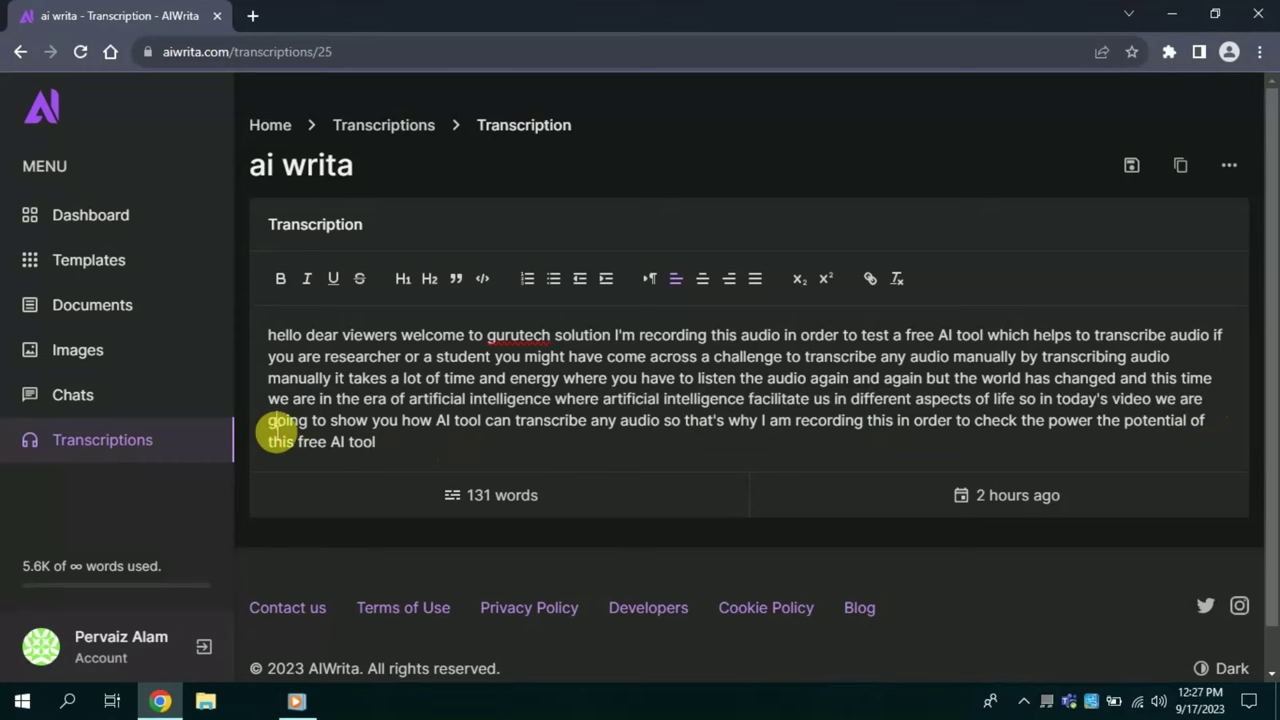
pyautogui.moveTo(288, 430)
pyautogui.mouseDown()
pyautogui.moveTo(1226, 434)
pyautogui.moveTo(626, 448)
pyautogui.moveTo(218, 622)
pyautogui.mouseUp()
pyautogui.click(295, 701)
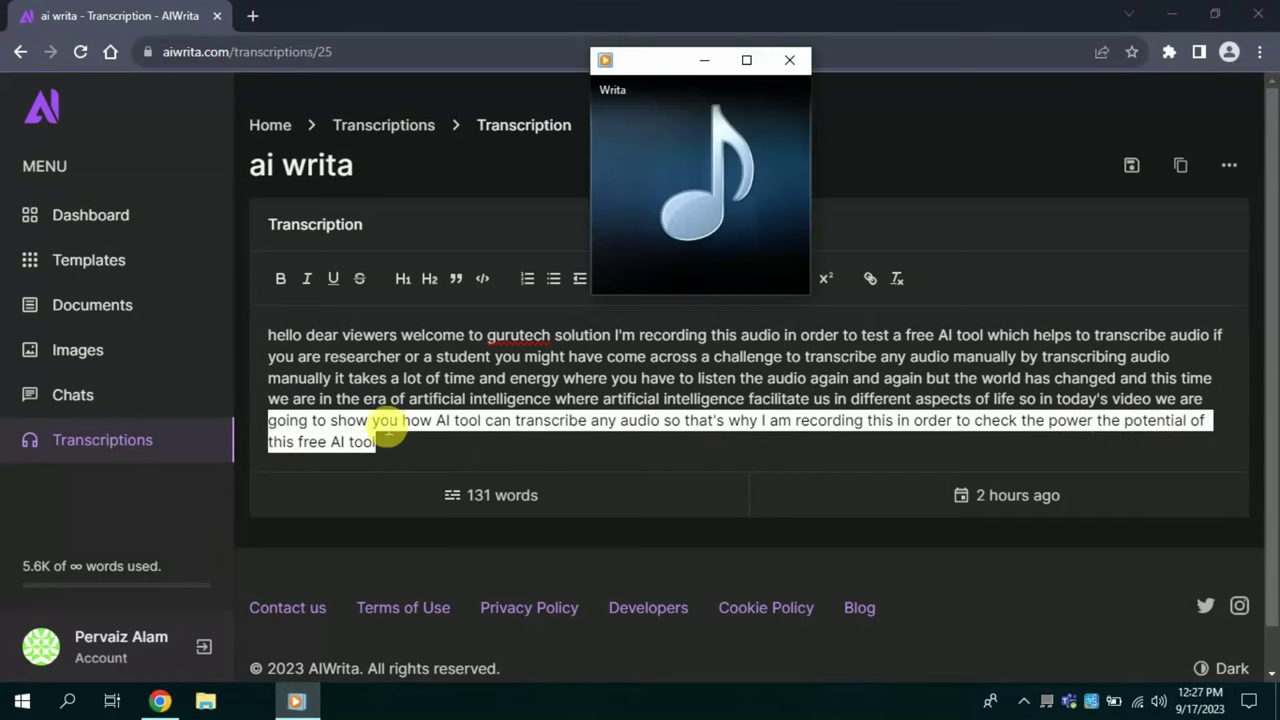
pyautogui.moveTo(700, 272)
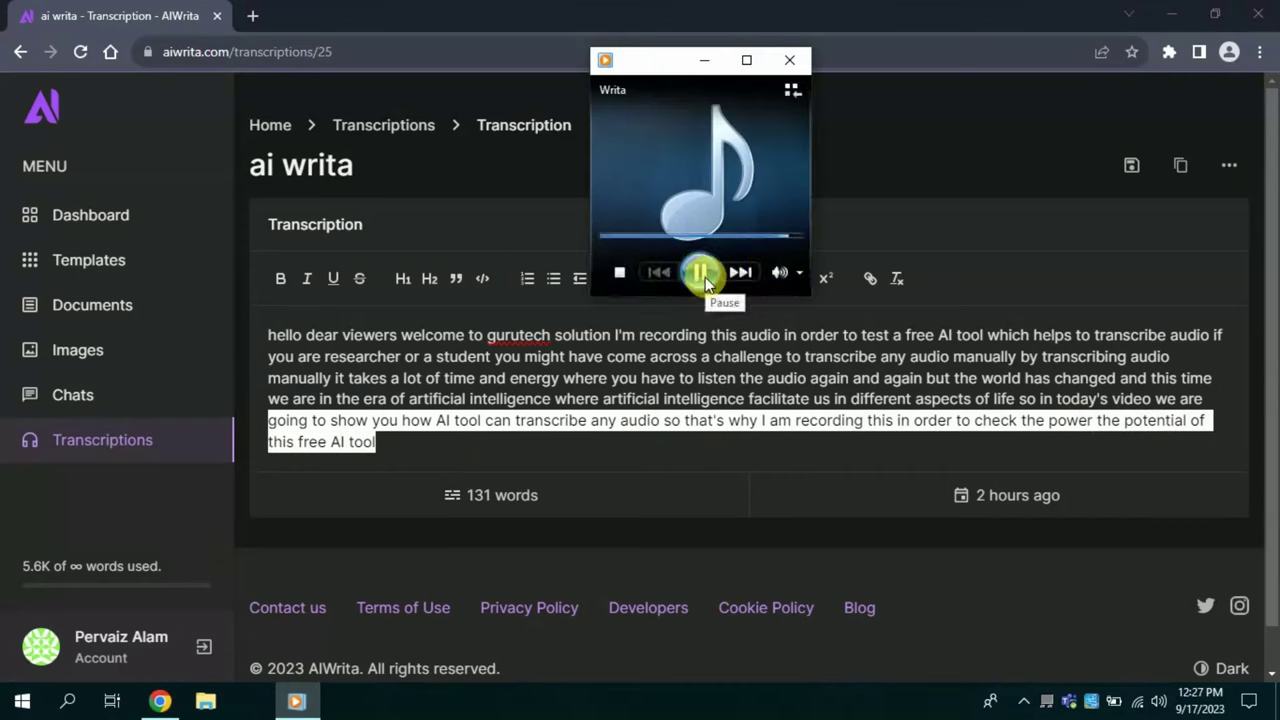
pyautogui.click(705, 277)
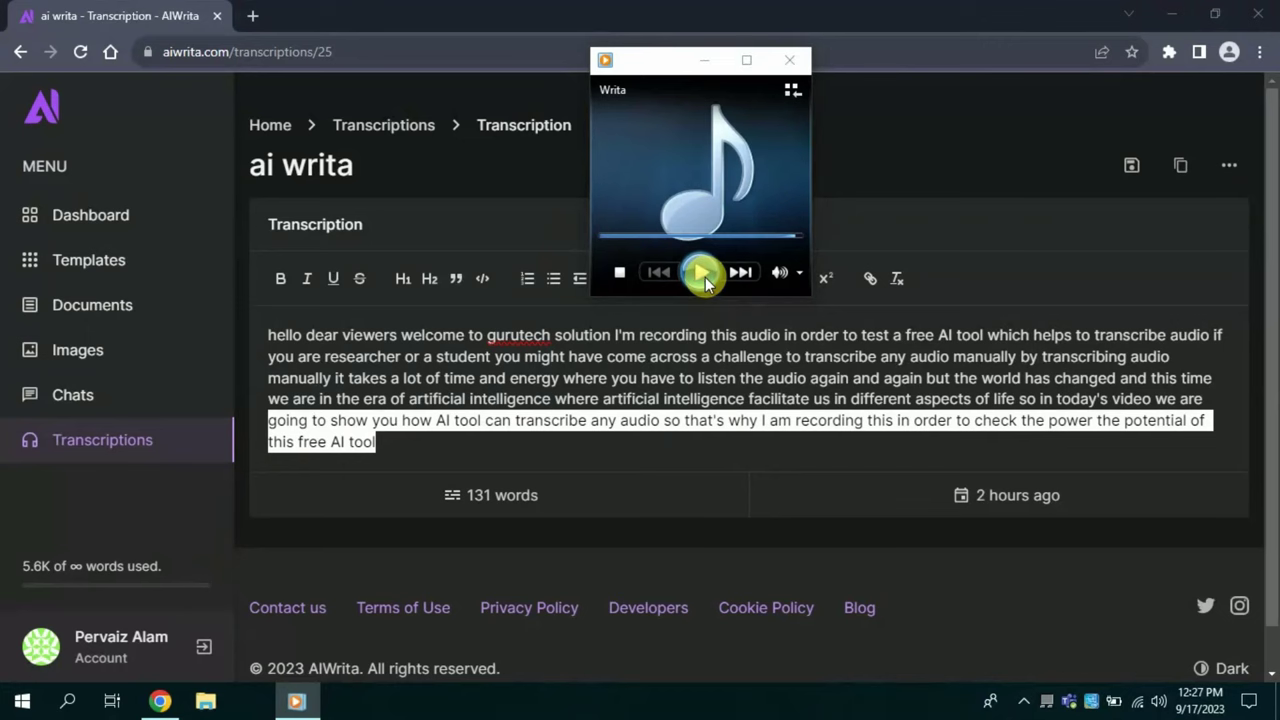